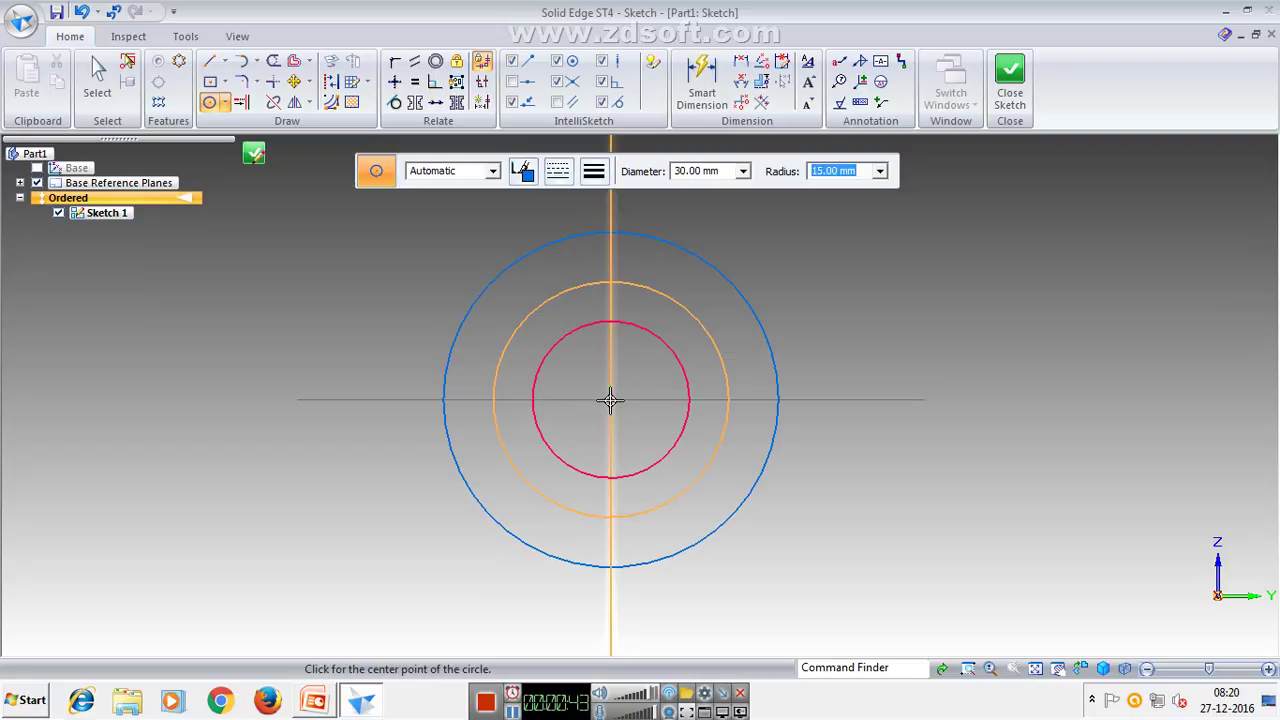
Draw concentric circles of 30 mm and 25 mm diameter at the origin and finish the sketch.
{"action": "left_click", "coordinate": [610, 400]}
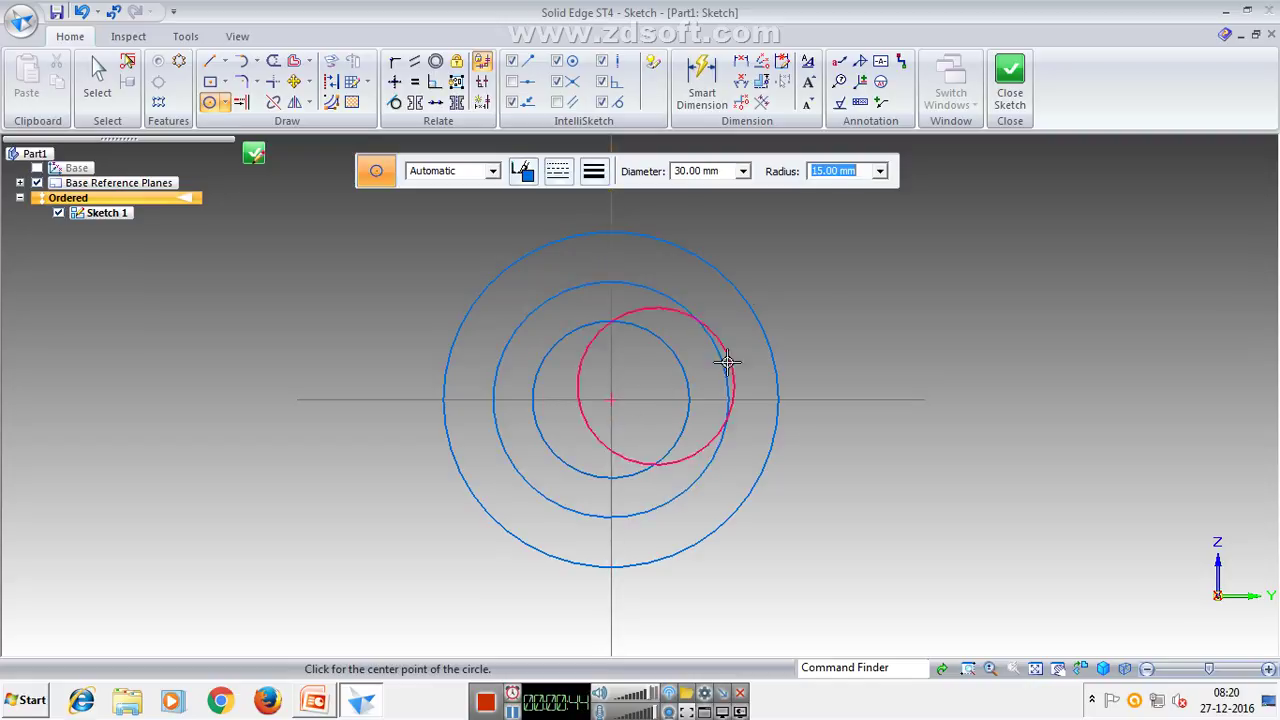
{"action": "left_click", "coordinate": [703, 173]}
{"action": "key", "text": "Tab"}
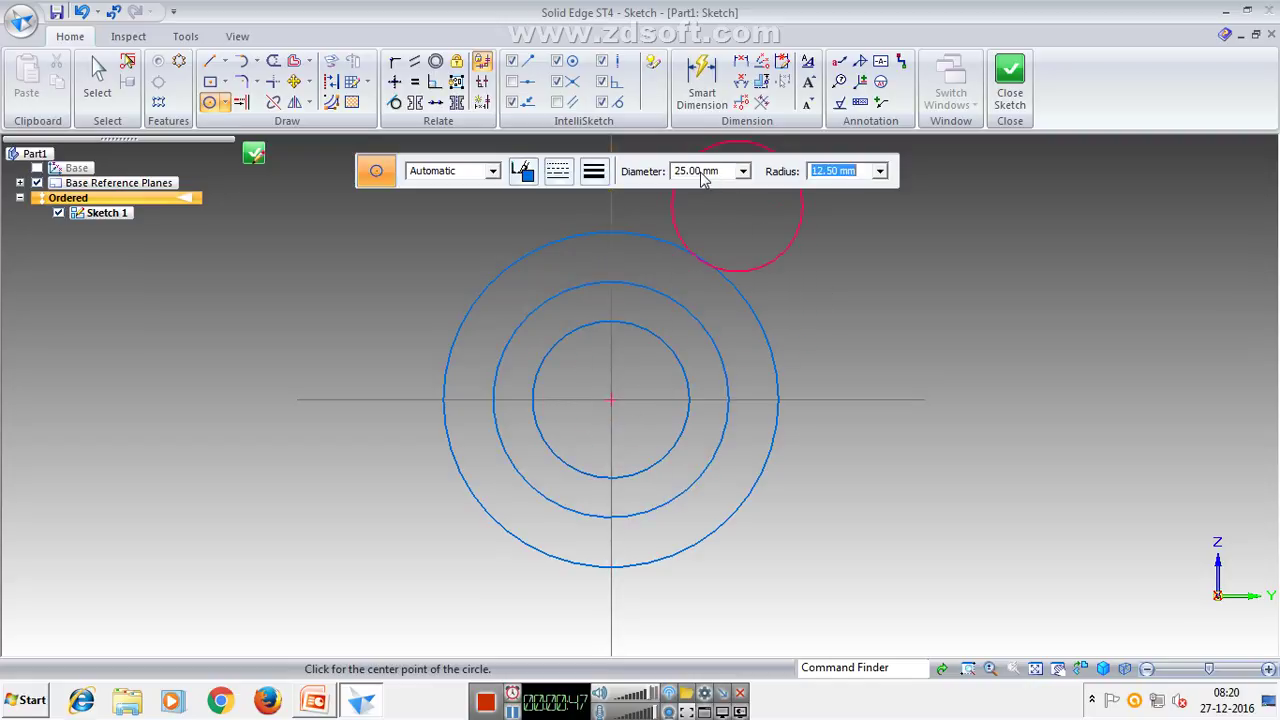
{"action": "left_click", "coordinate": [610, 400]}
{"action": "left_click", "coordinate": [253, 153]}
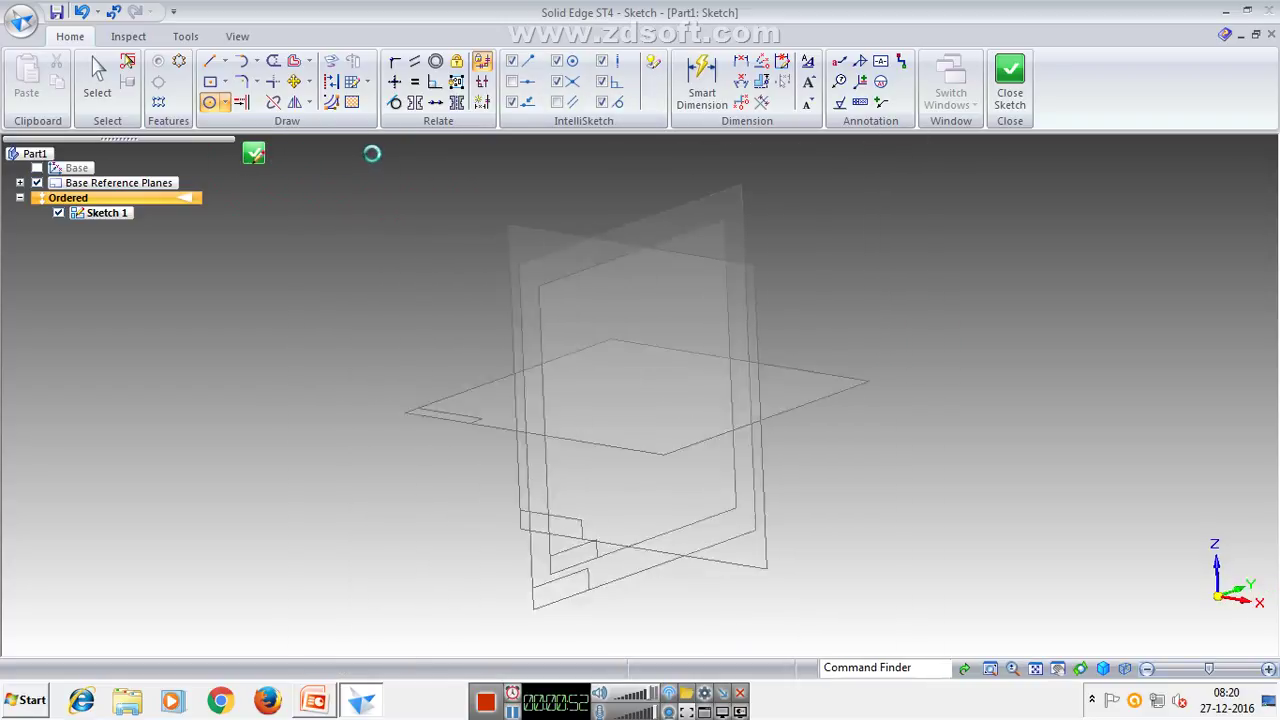
{"action": "left_click", "coordinate": [491, 172]}
Extrude the outermost sketch circle 25 mm to one side of the sketch plane.
{"action": "left_click", "coordinate": [287, 80]}
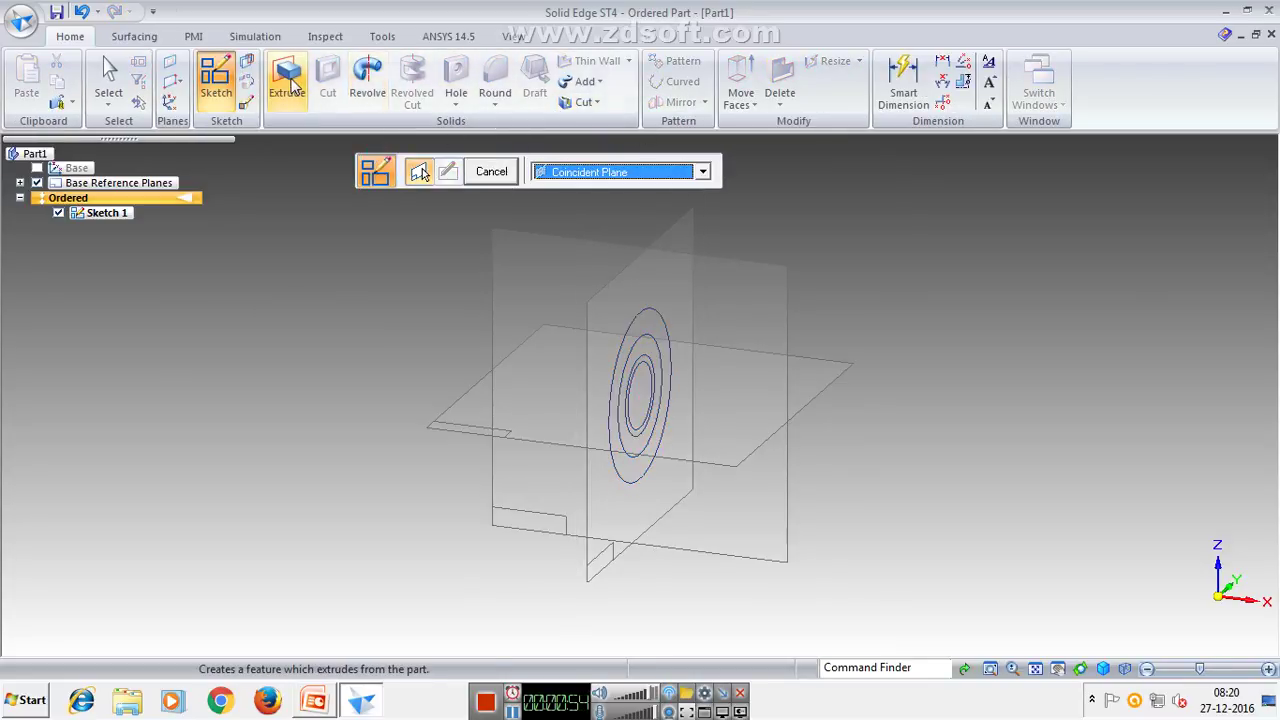
{"action": "left_click", "coordinate": [655, 312]}
{"action": "right_click", "coordinate": [630, 272]}
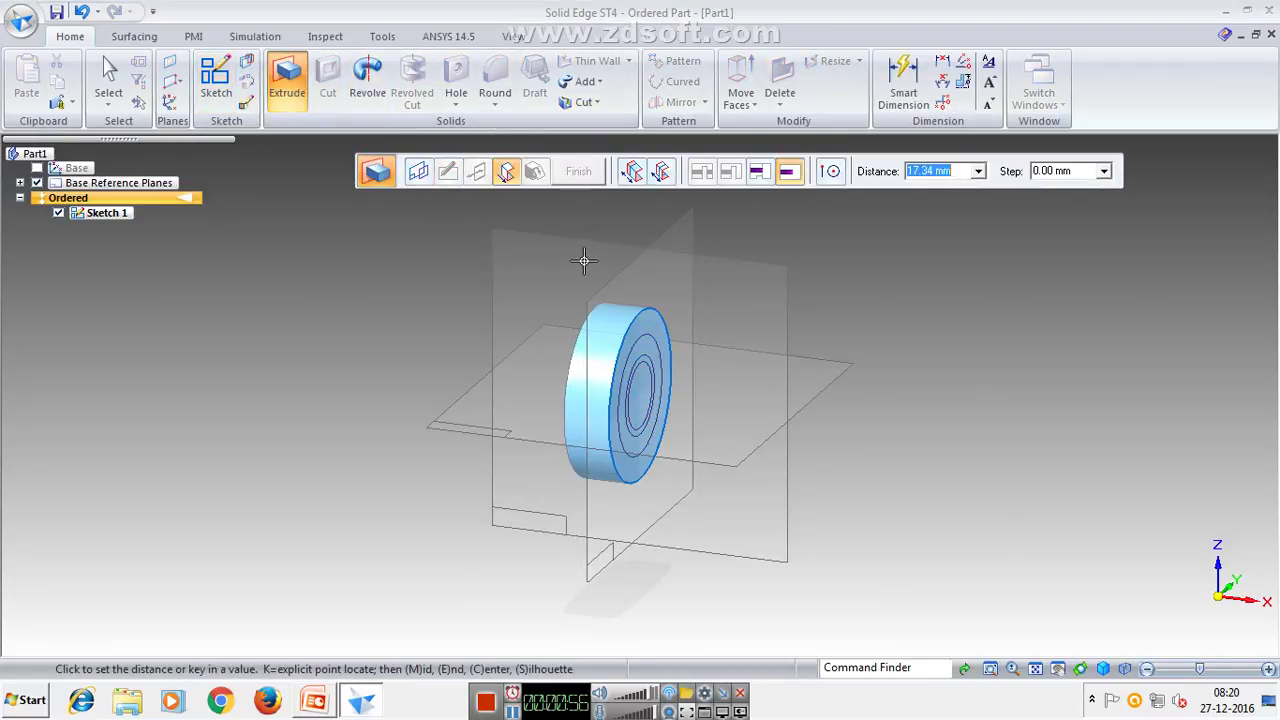
{"action": "key", "text": "Return"}
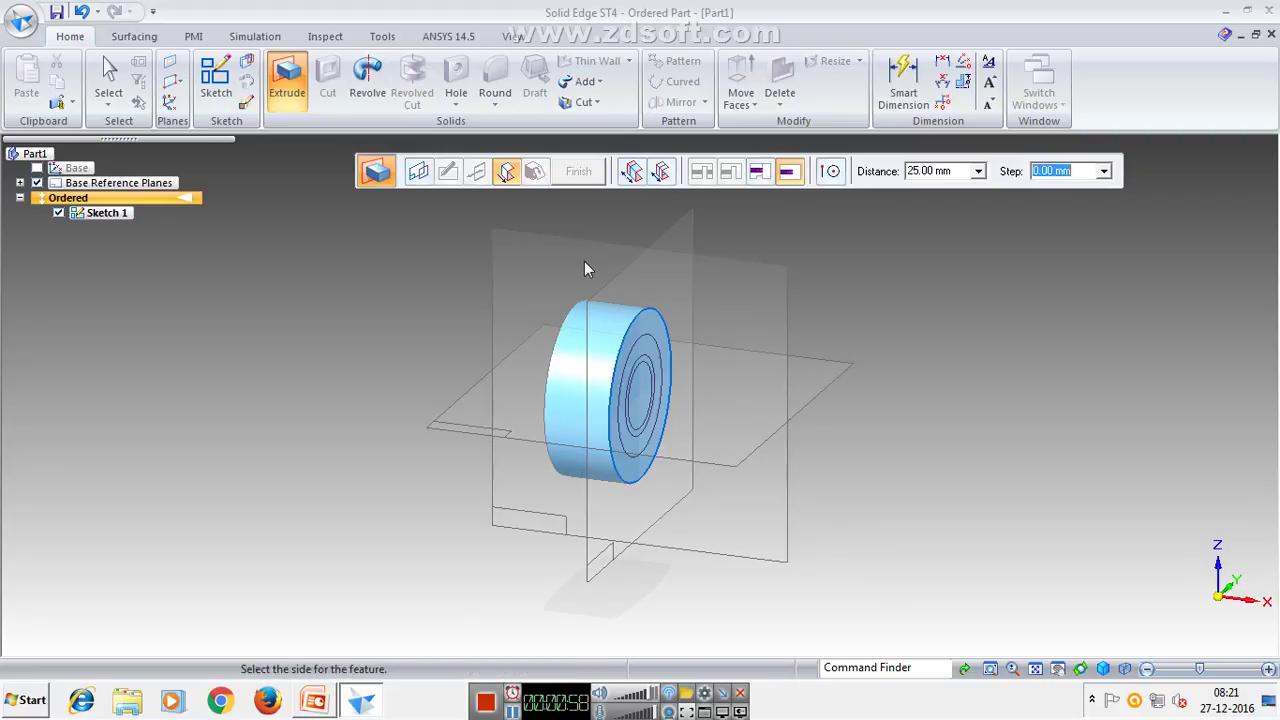
{"action": "left_click", "coordinate": [584, 261]}
{"action": "left_click", "coordinate": [584, 172]}
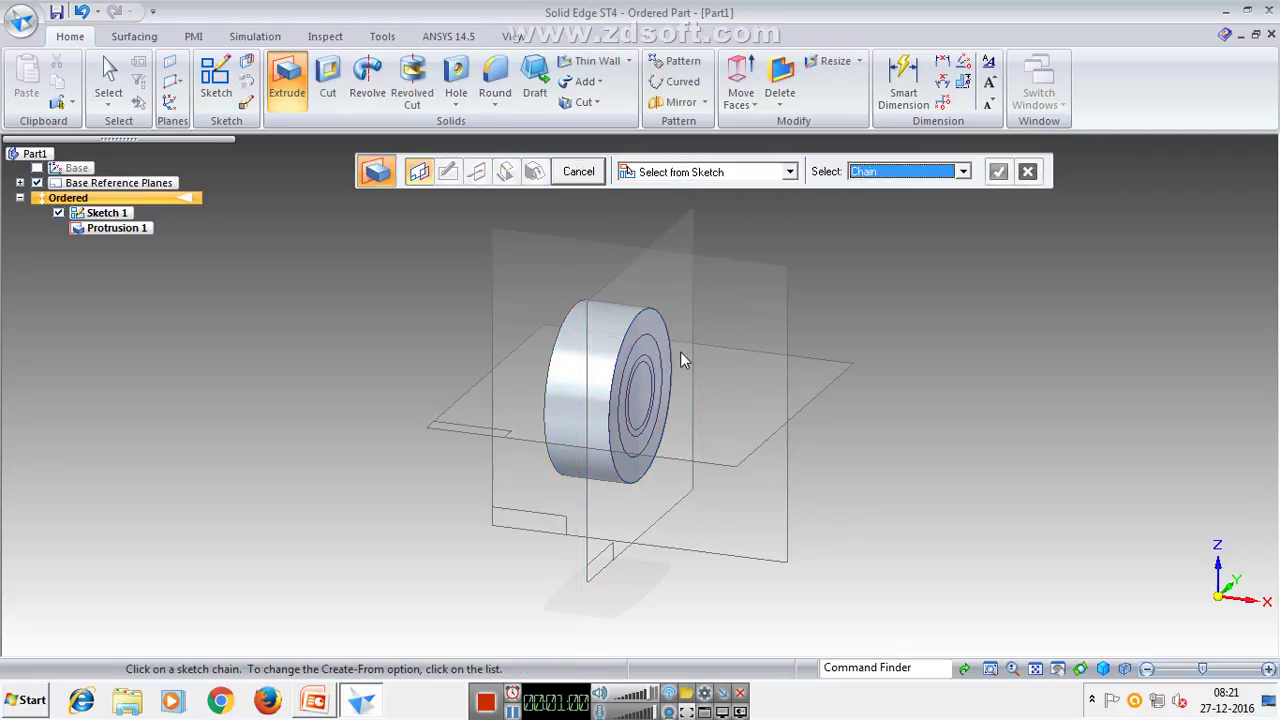
Extrude the second-largest sketch circle 89 mm in the same direction as the flange.
{"action": "left_click", "coordinate": [643, 343]}
{"action": "right_click", "coordinate": [737, 312]}
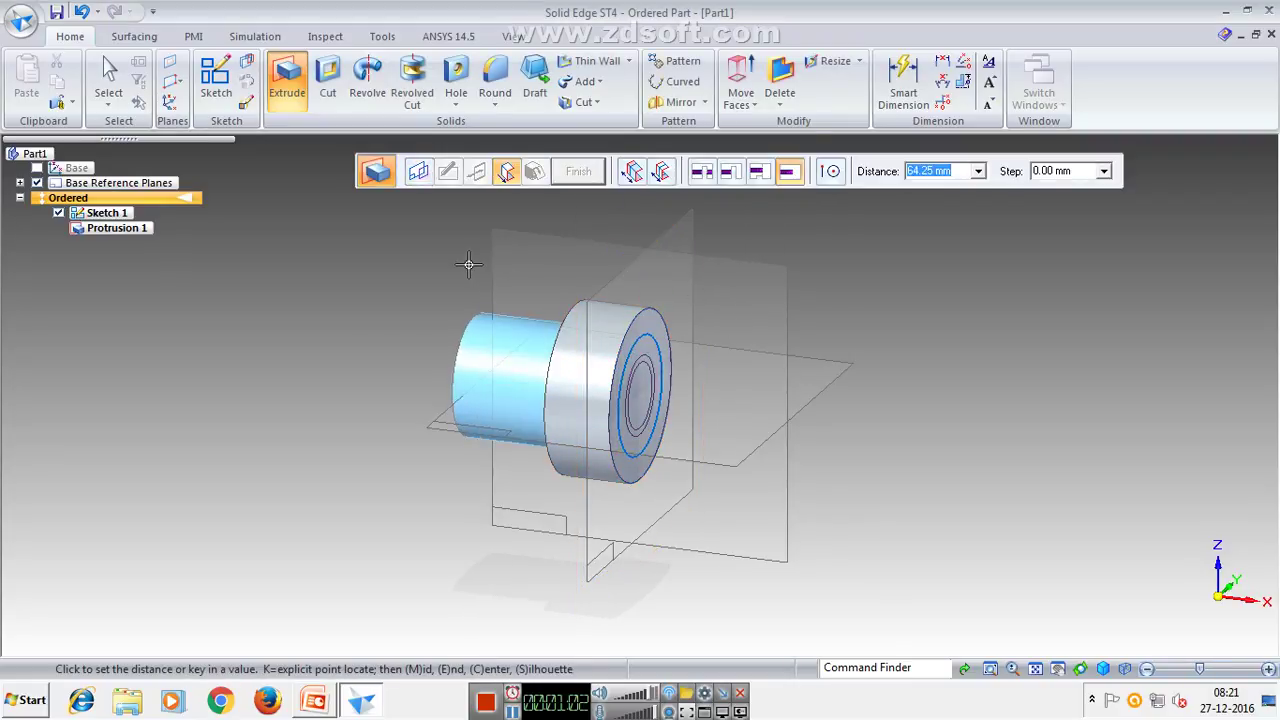
{"action": "type", "text": "85"}
{"action": "key", "text": "Return"}
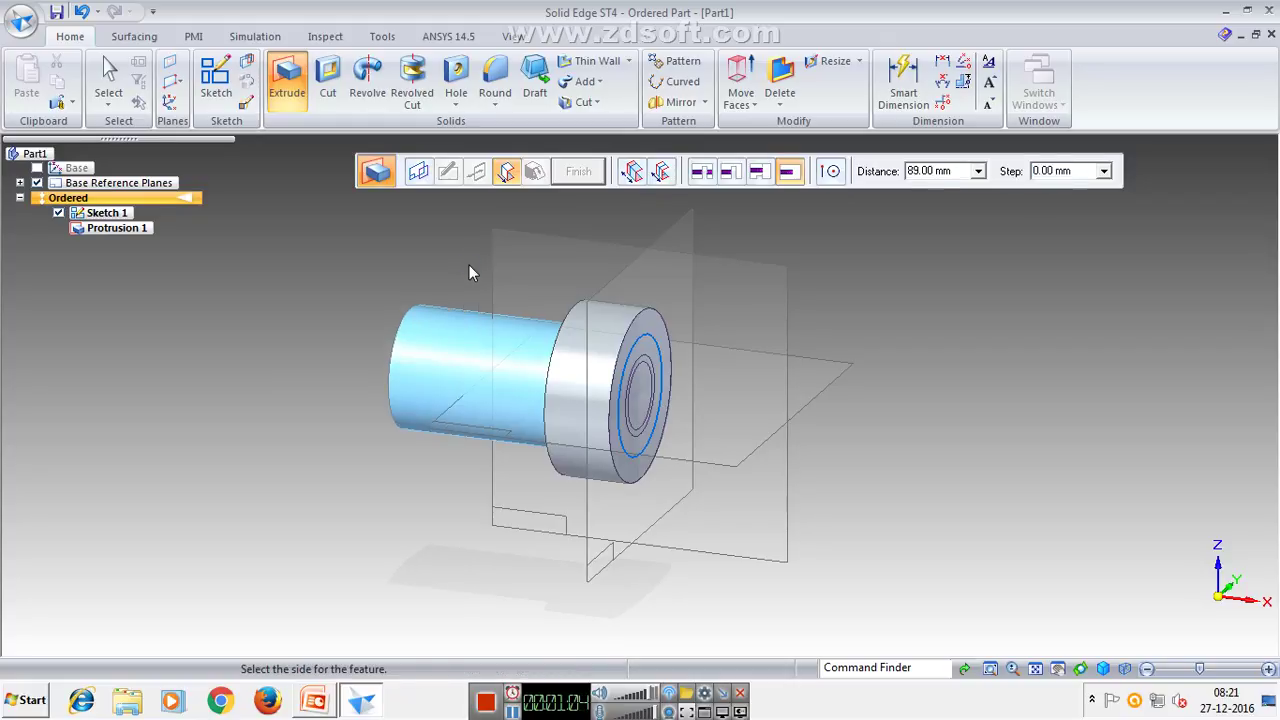
{"action": "left_click", "coordinate": [469, 265]}
{"action": "left_click", "coordinate": [579, 180]}
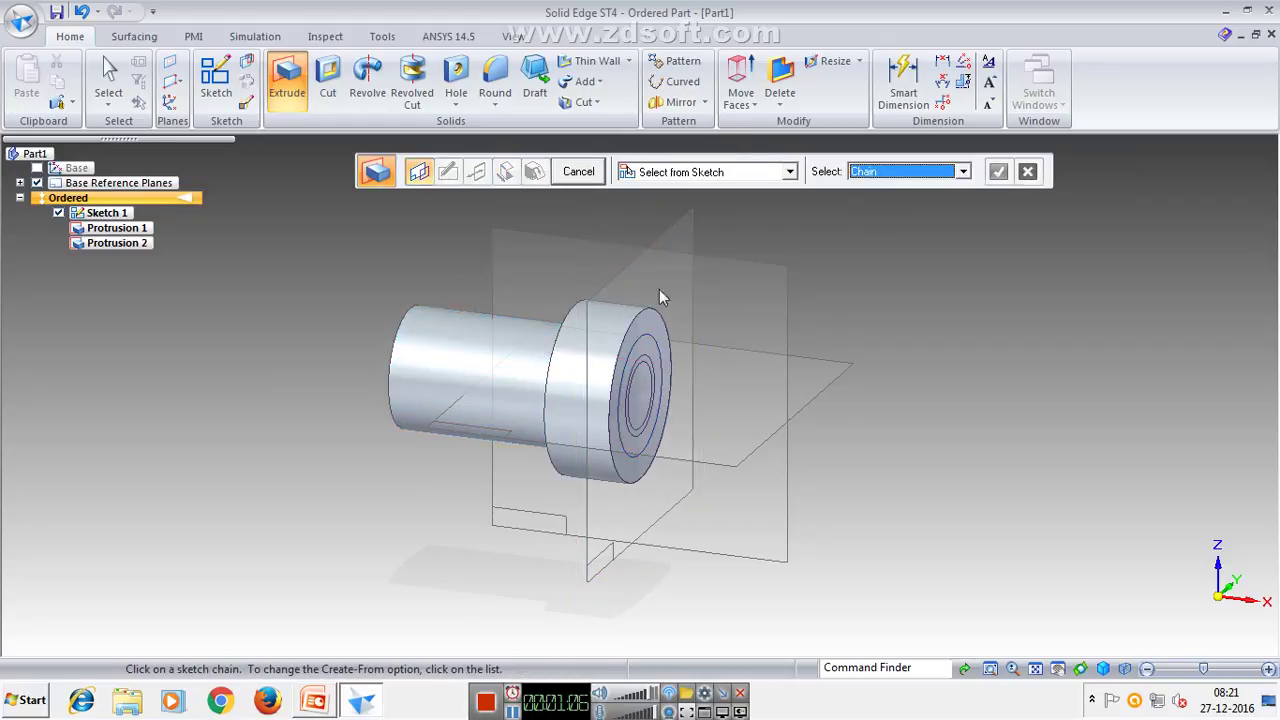
Extrude the 25 mm sketch circle 120 mm through the body to form the stepped end.
{"action": "left_click", "coordinate": [646, 365]}
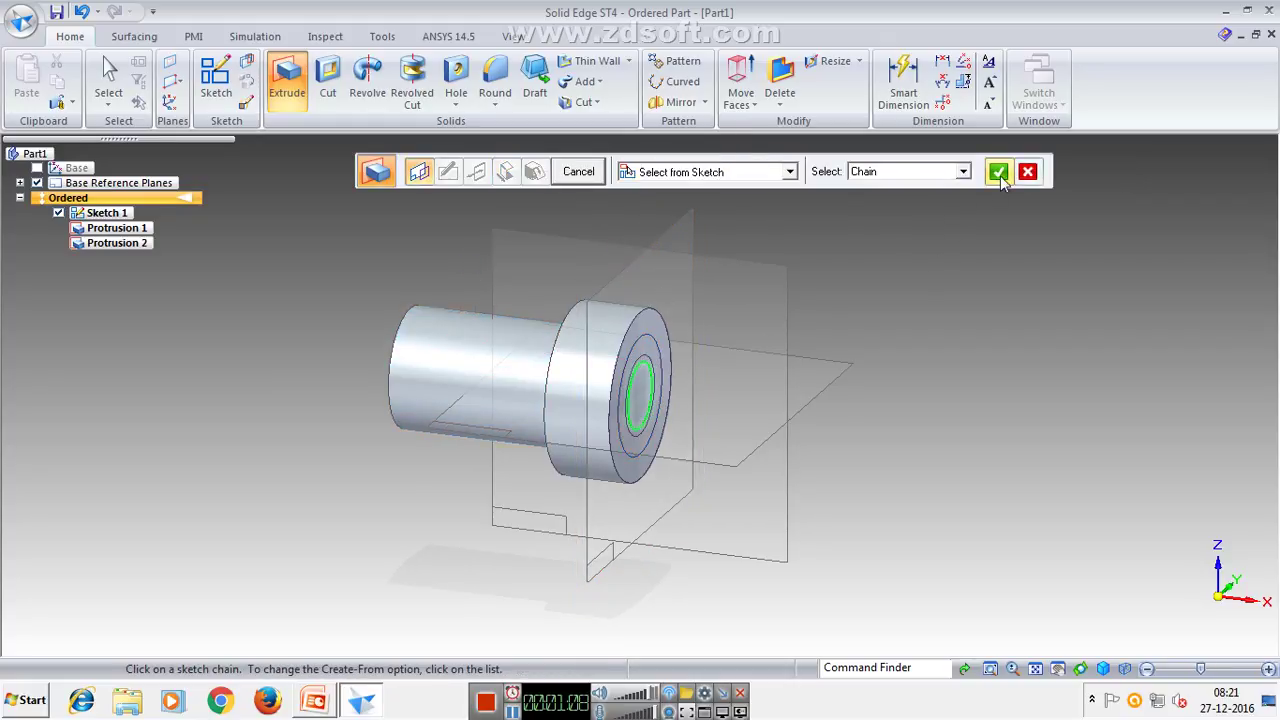
{"action": "left_click", "coordinate": [998, 172]}
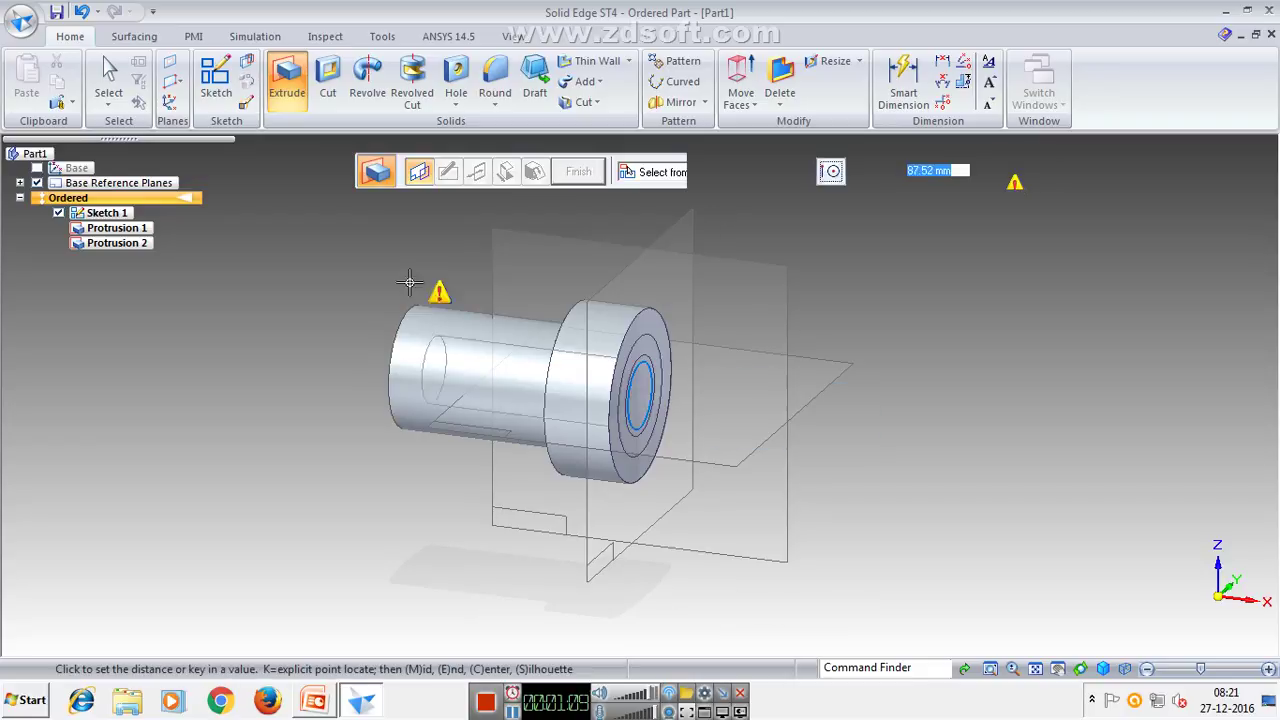
{"action": "type", "text": "120"}
{"action": "key", "text": "Tab"}
{"action": "left_click", "coordinate": [330, 285]}
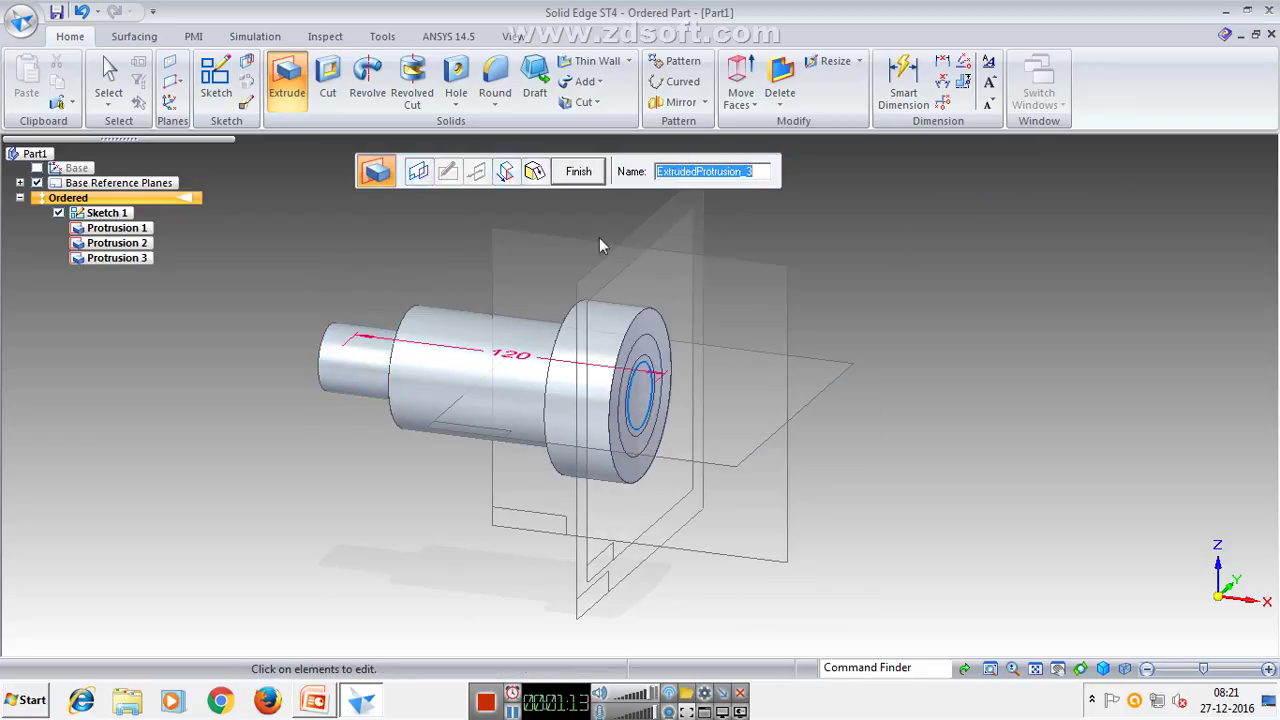
{"action": "left_click", "coordinate": [578, 172]}
Cut a blind bore into the flange face from the 30 mm sketch circle, with a depth of 89-12.5 mm.
{"action": "left_click", "coordinate": [328, 80]}
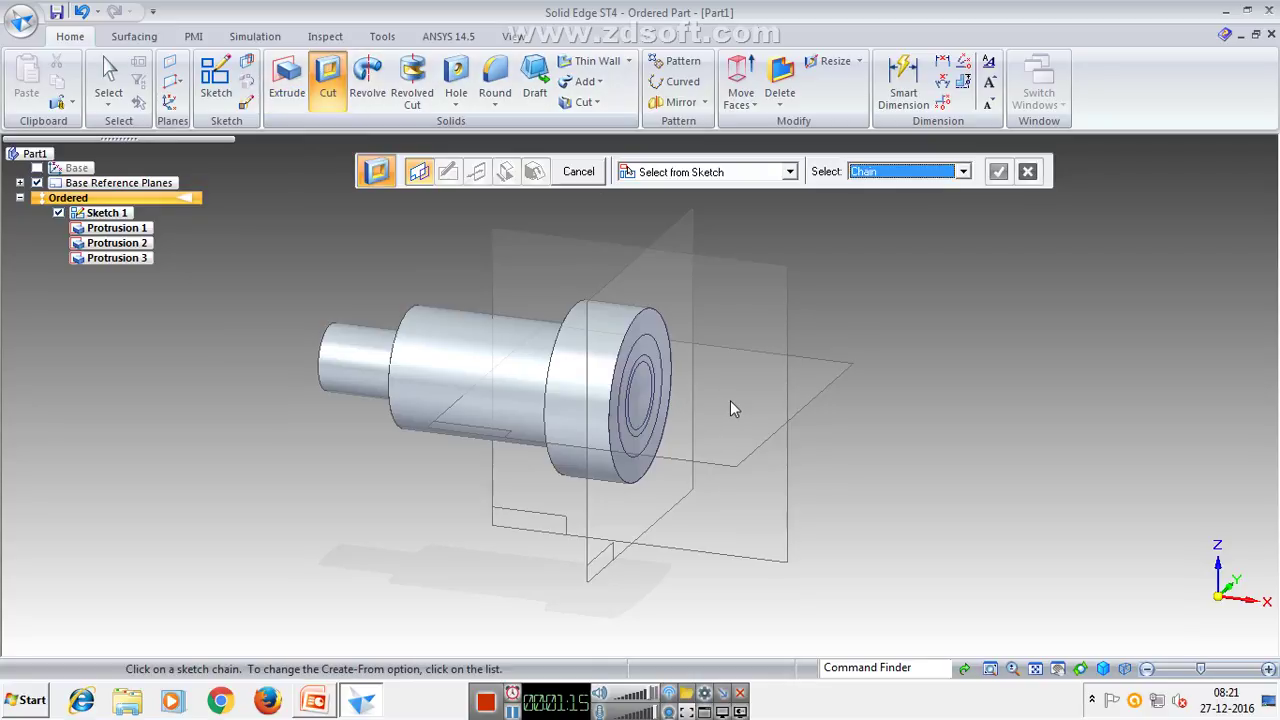
{"action": "scroll", "coordinate": [730, 400], "scroll_direction": "up", "scroll_amount": 2}
{"action": "left_click", "coordinate": [609, 346]}
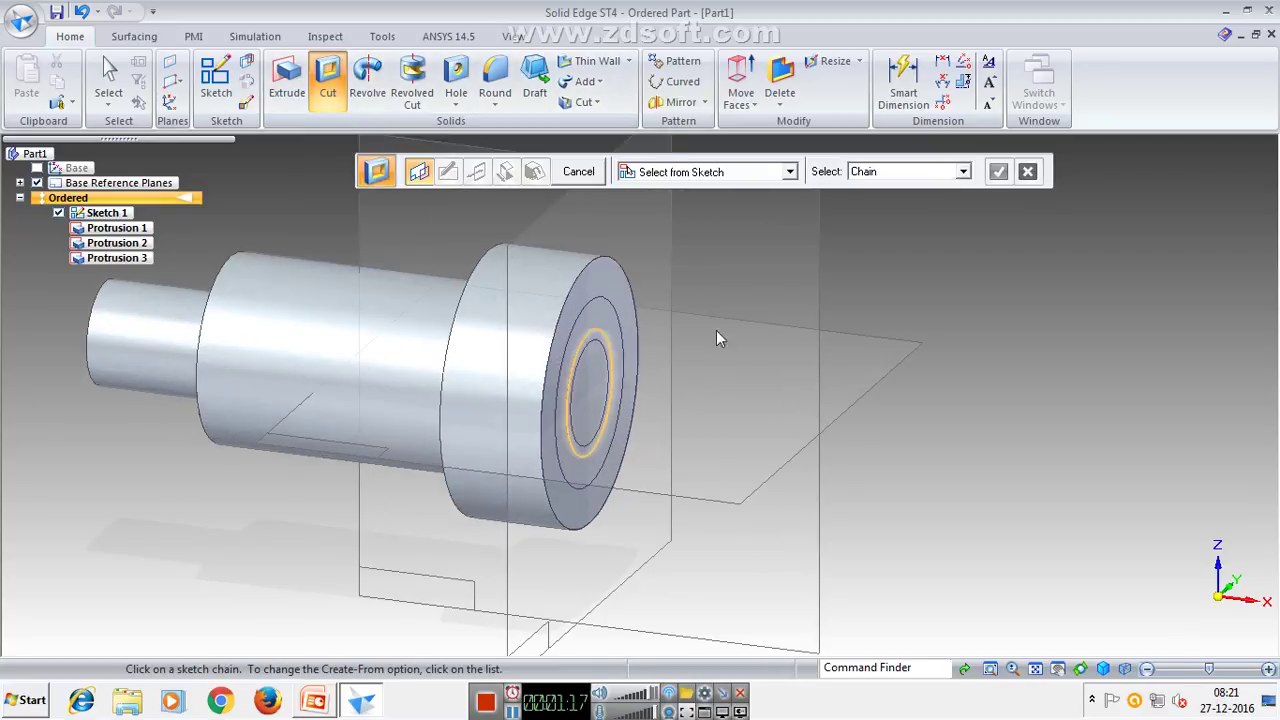
{"action": "right_click", "coordinate": [716, 330]}
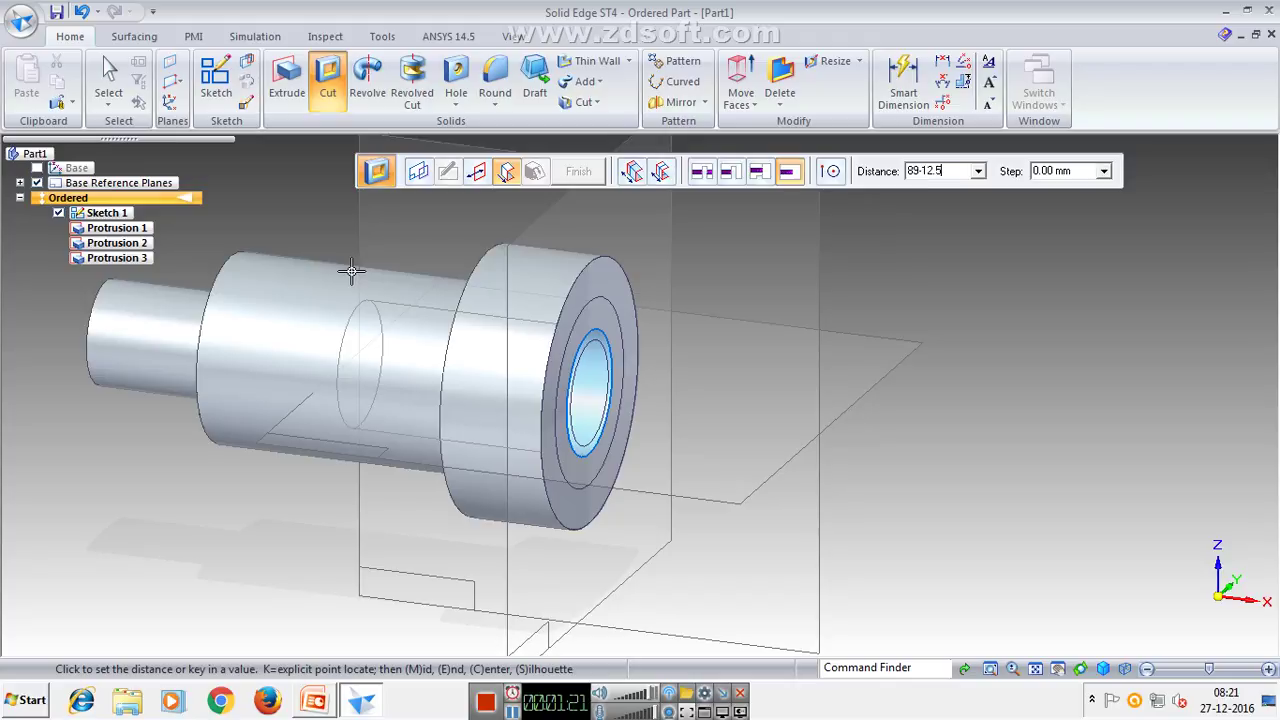
{"action": "key", "text": "Return"}
{"action": "left_click", "coordinate": [348, 268]}
{"action": "left_click", "coordinate": [578, 172]}
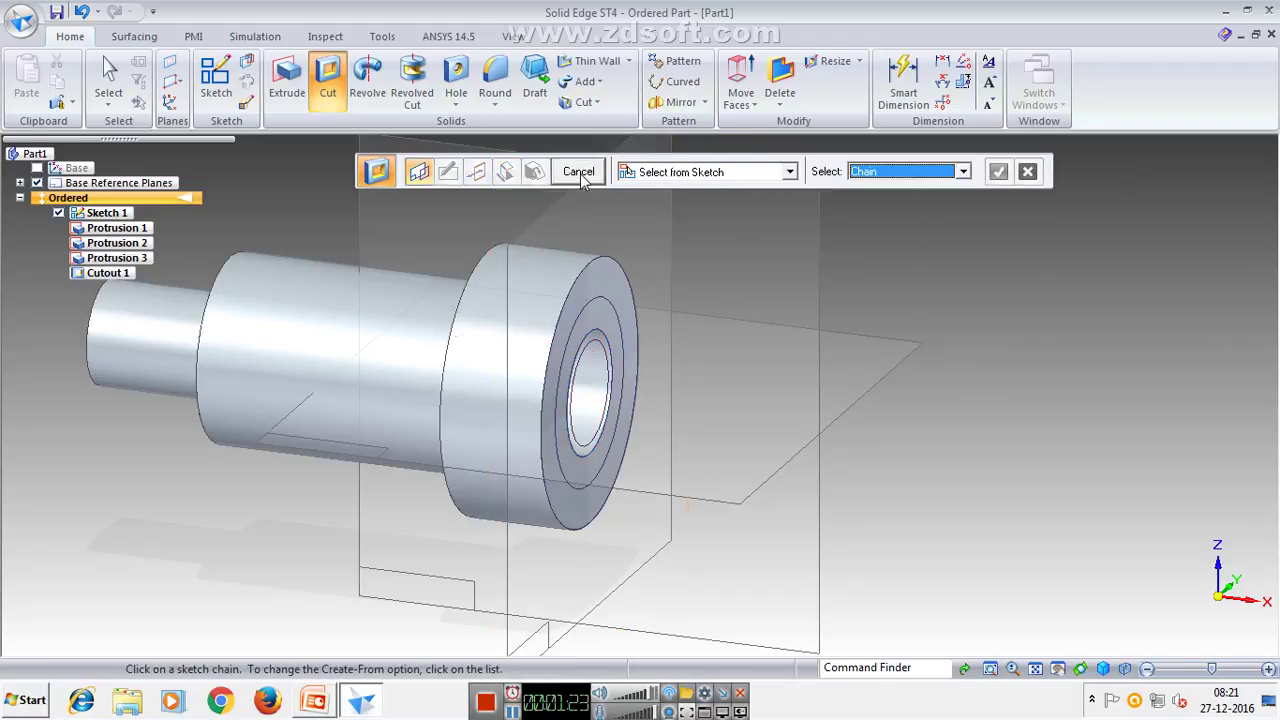
{"action": "left_click", "coordinate": [580, 173]}
Create a parallel plane 32 mm above the horizontal base reference plane.
{"action": "left_click", "coordinate": [172, 82]}
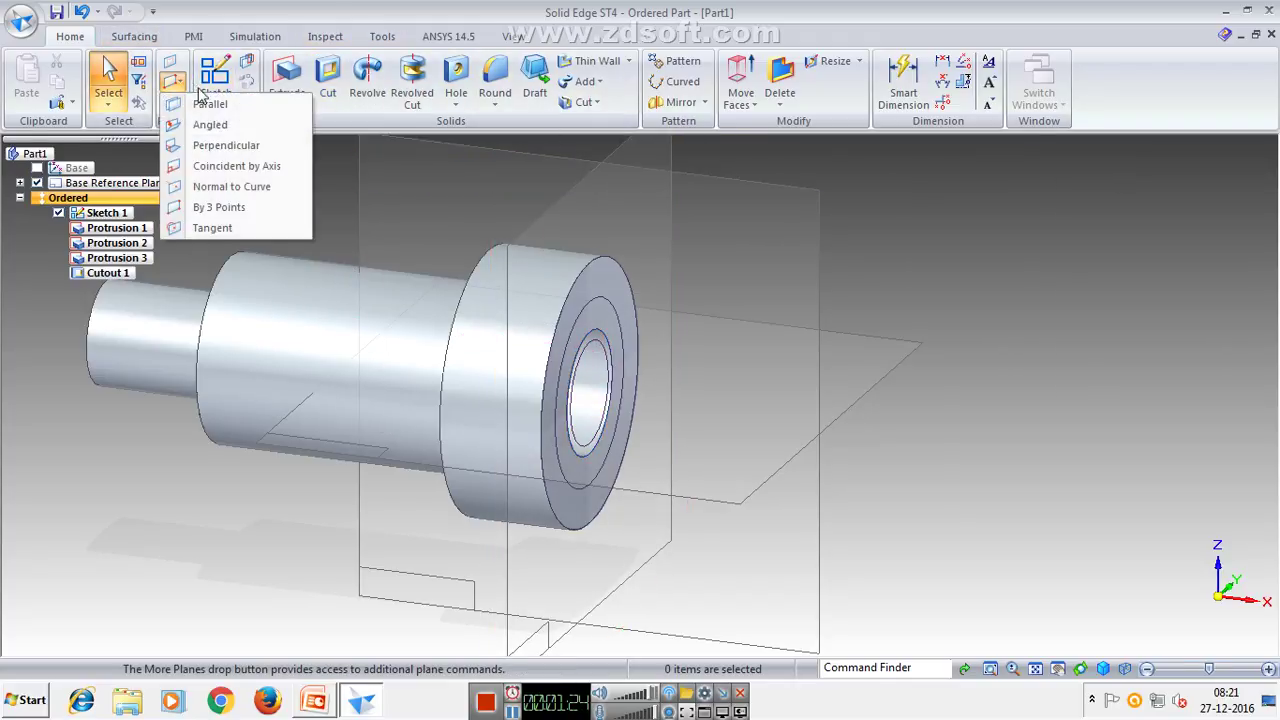
{"action": "left_click", "coordinate": [205, 103]}
{"action": "left_click", "coordinate": [711, 495]}
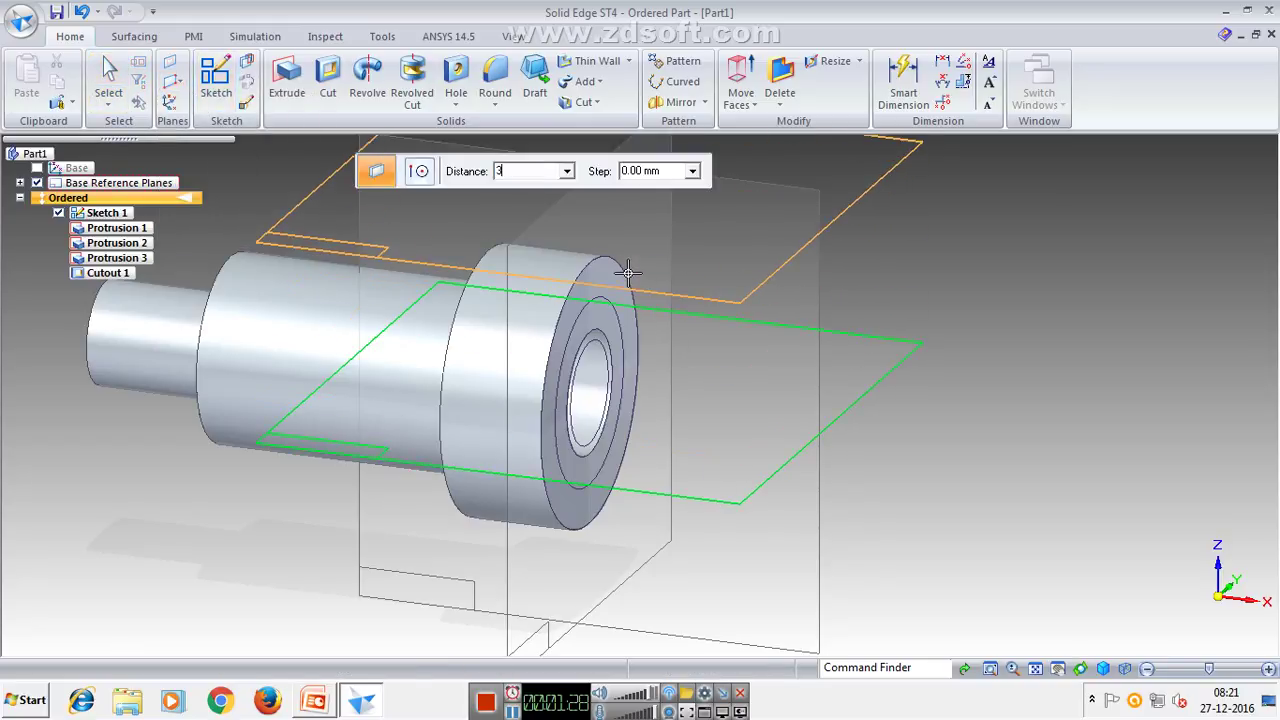
{"action": "type", "text": "32"}
{"action": "key", "text": "Tab"}
{"action": "left_click", "coordinate": [628, 273]}
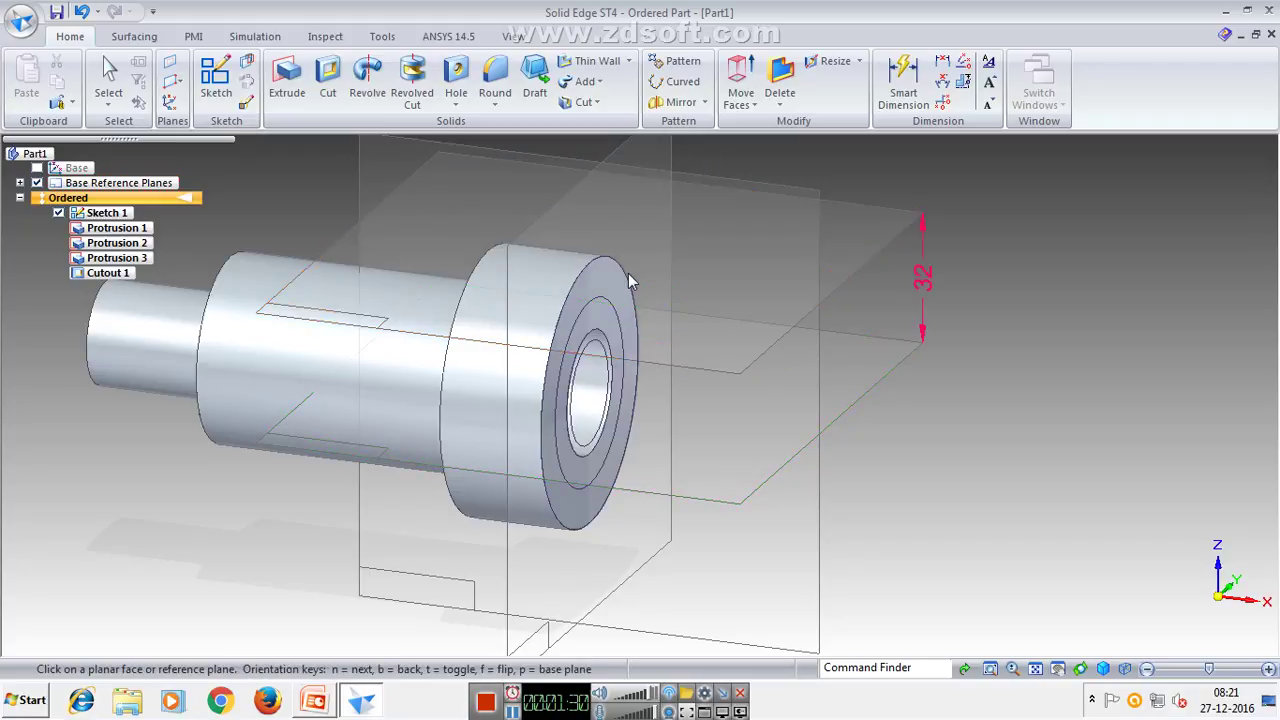
Create a second parallel plane 32 mm below the horizontal base reference plane.
{"action": "left_click", "coordinate": [728, 508]}
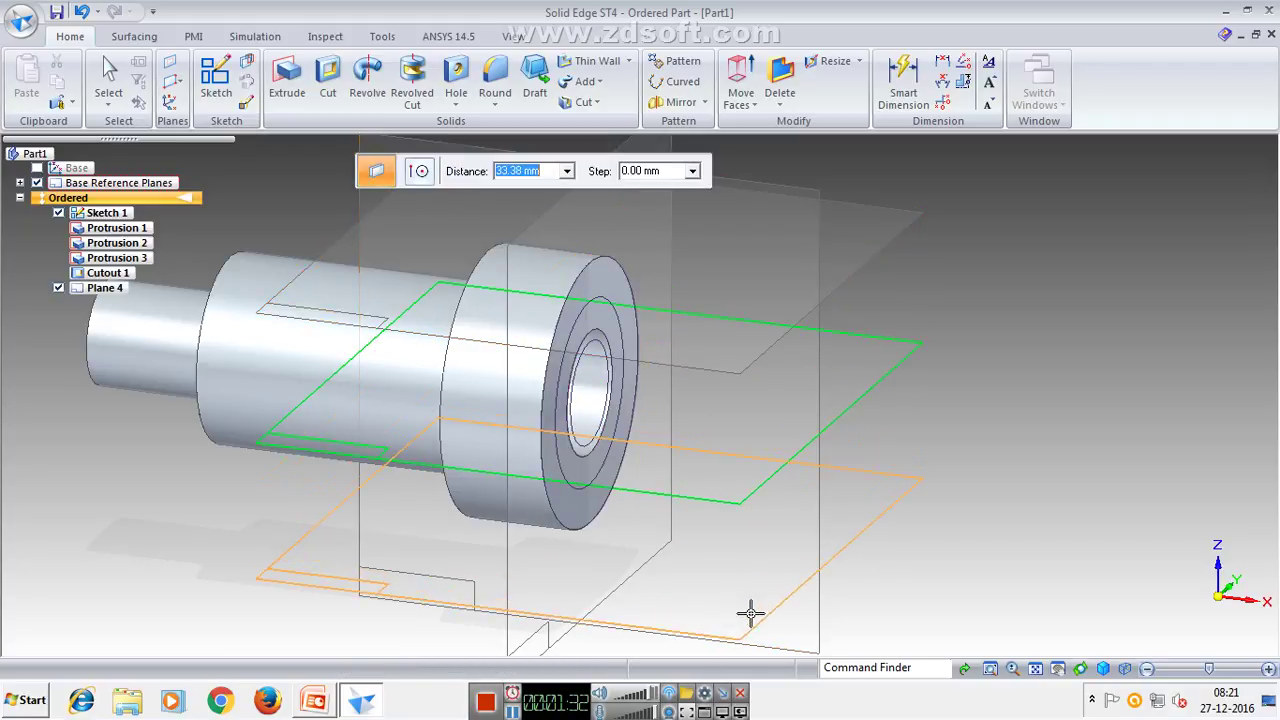
{"action": "type", "text": "32"}
{"action": "key", "text": "Tab"}
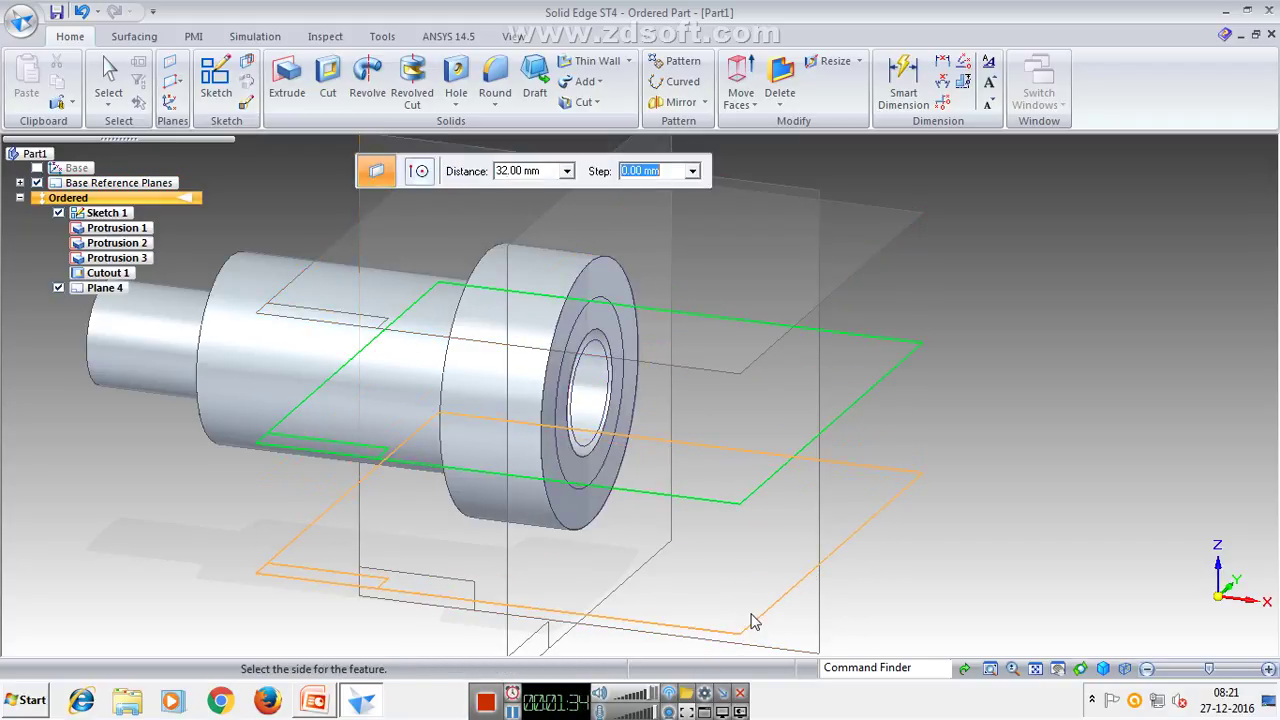
{"action": "left_click", "coordinate": [754, 621]}
Start a sketch on the upper parallel plane and include the flange's end edge and the horizontal centre axis line.
{"action": "left_click", "coordinate": [216, 78]}
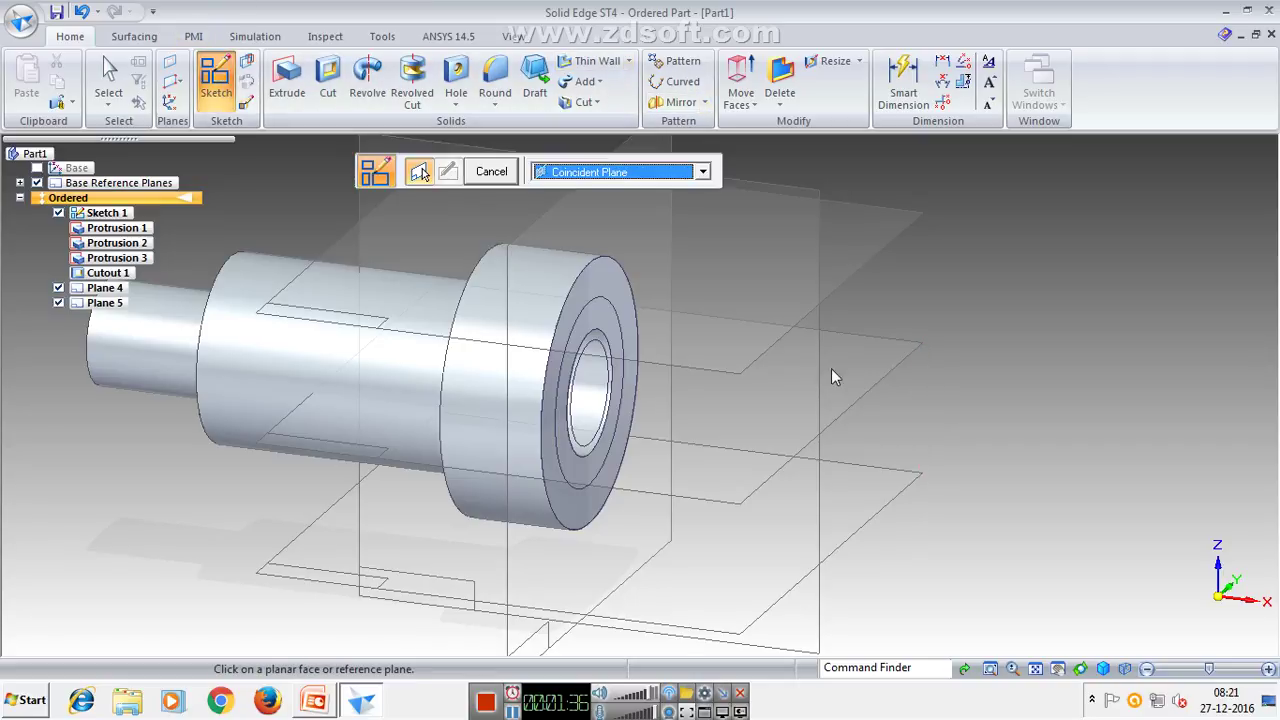
{"action": "left_click", "coordinate": [795, 325]}
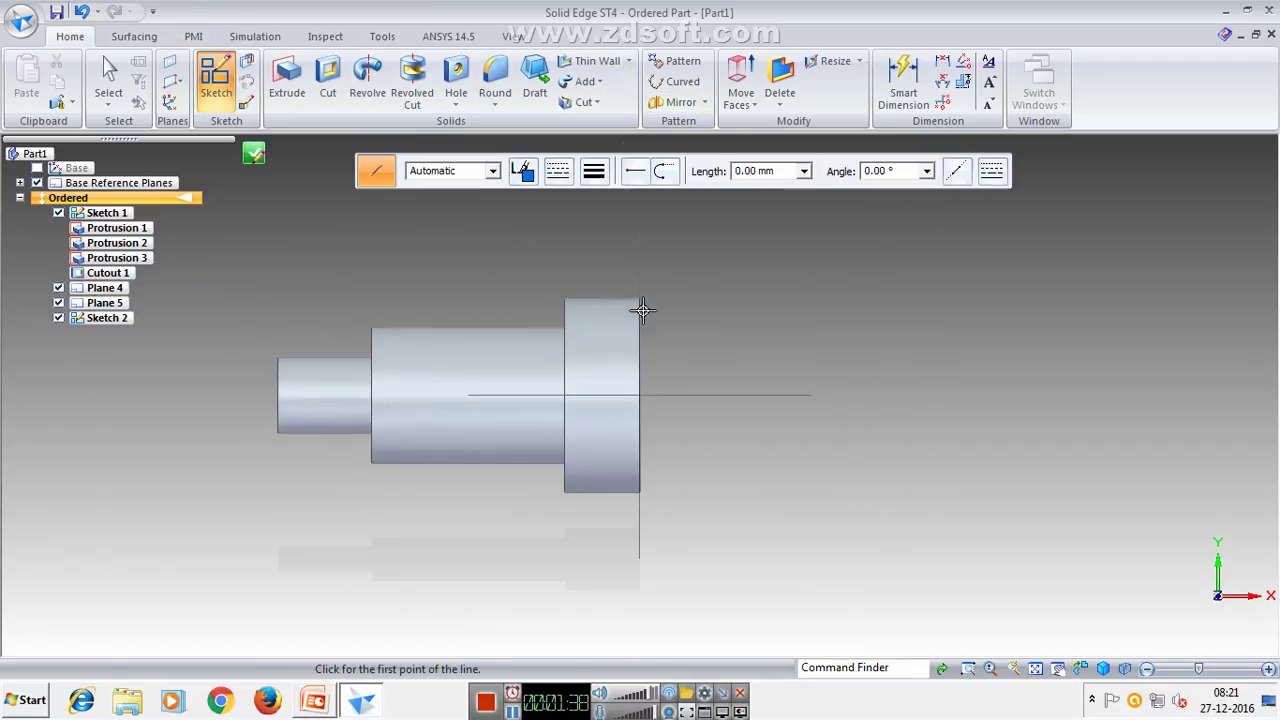
{"action": "left_click", "coordinate": [331, 61]}
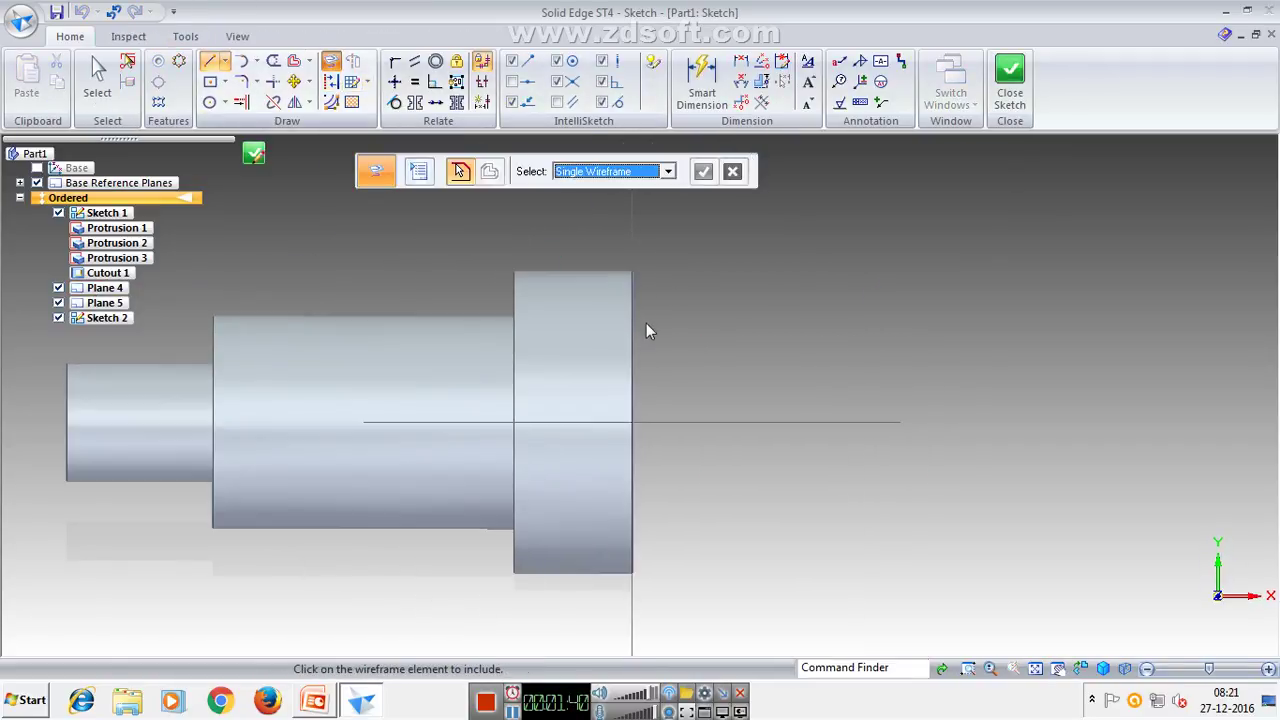
{"action": "left_click", "coordinate": [637, 320]}
{"action": "left_click", "coordinate": [492, 421]}
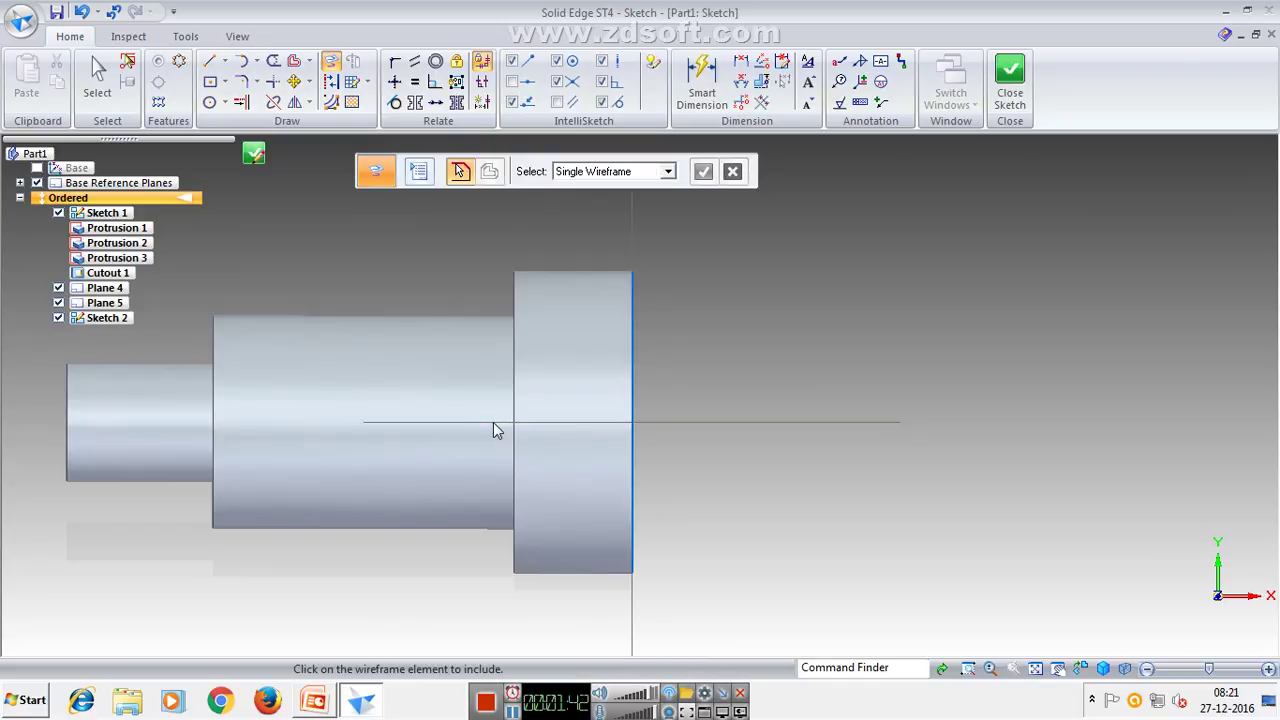
Offset the included flange end edge 22 mm inward along the body.
{"action": "left_click", "coordinate": [293, 61]}
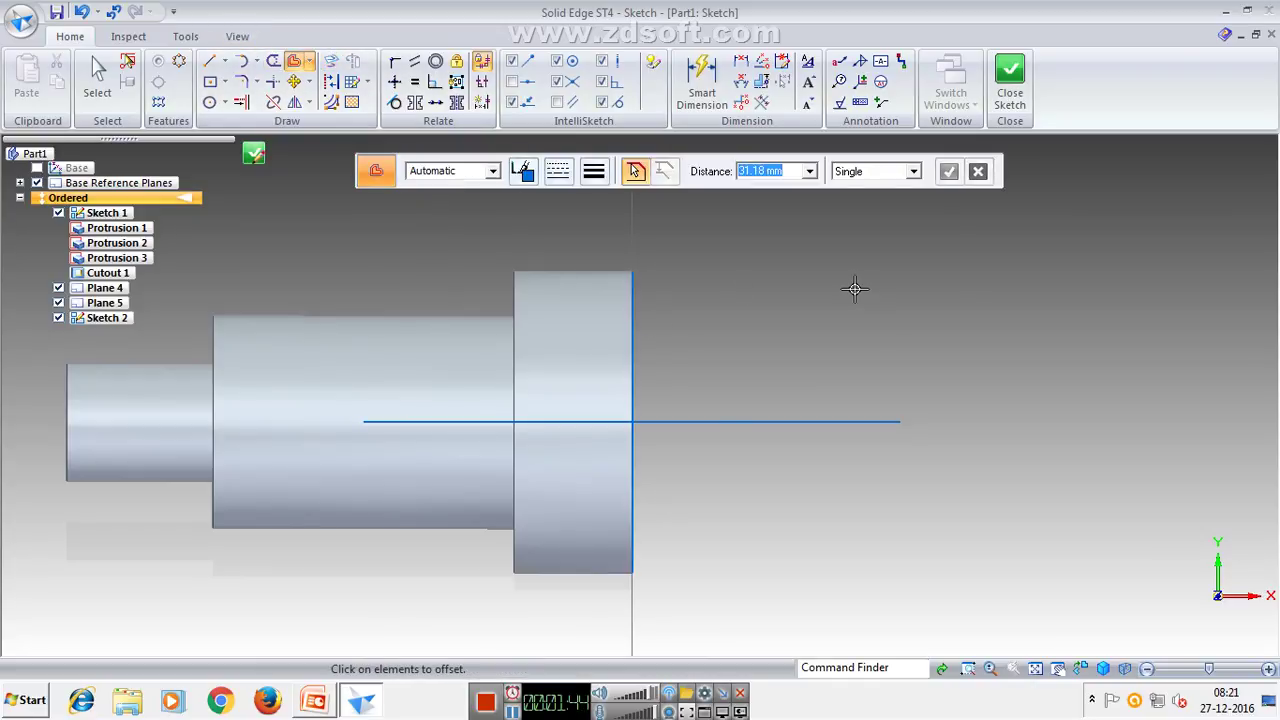
{"action": "left_click", "coordinate": [634, 329]}
{"action": "right_click", "coordinate": [580, 329]}
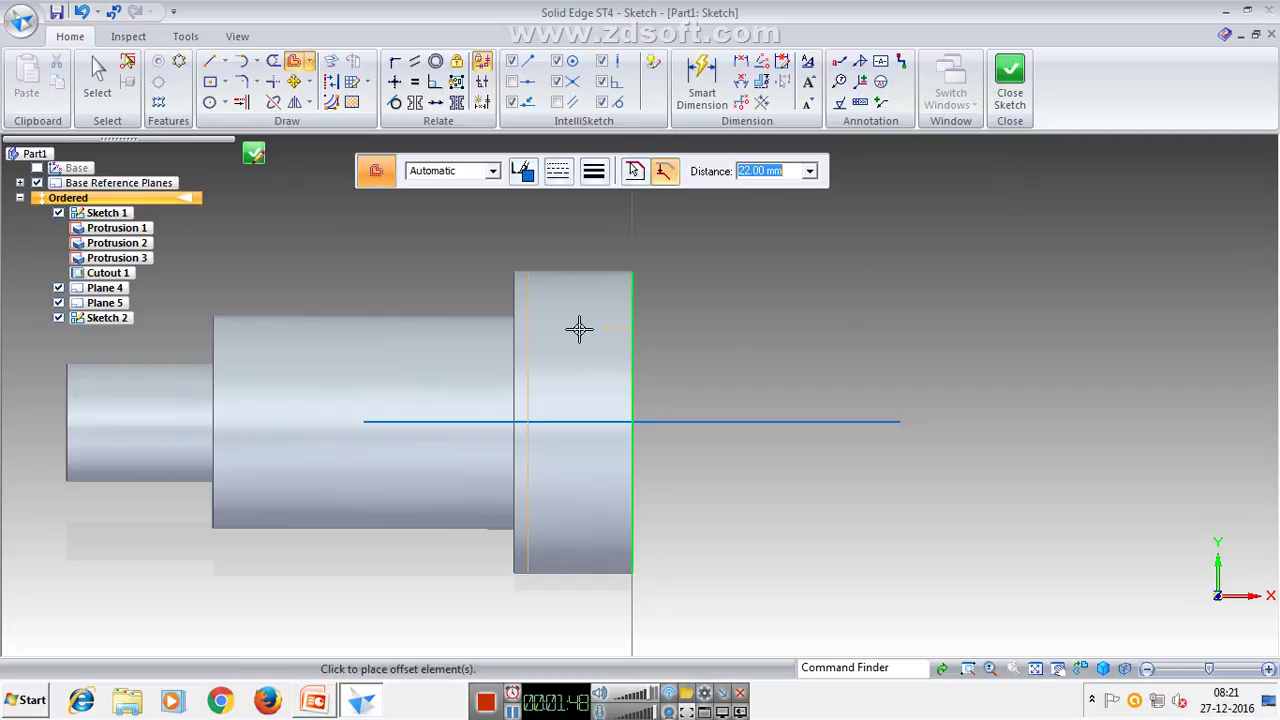
{"action": "left_click", "coordinate": [740, 328]}
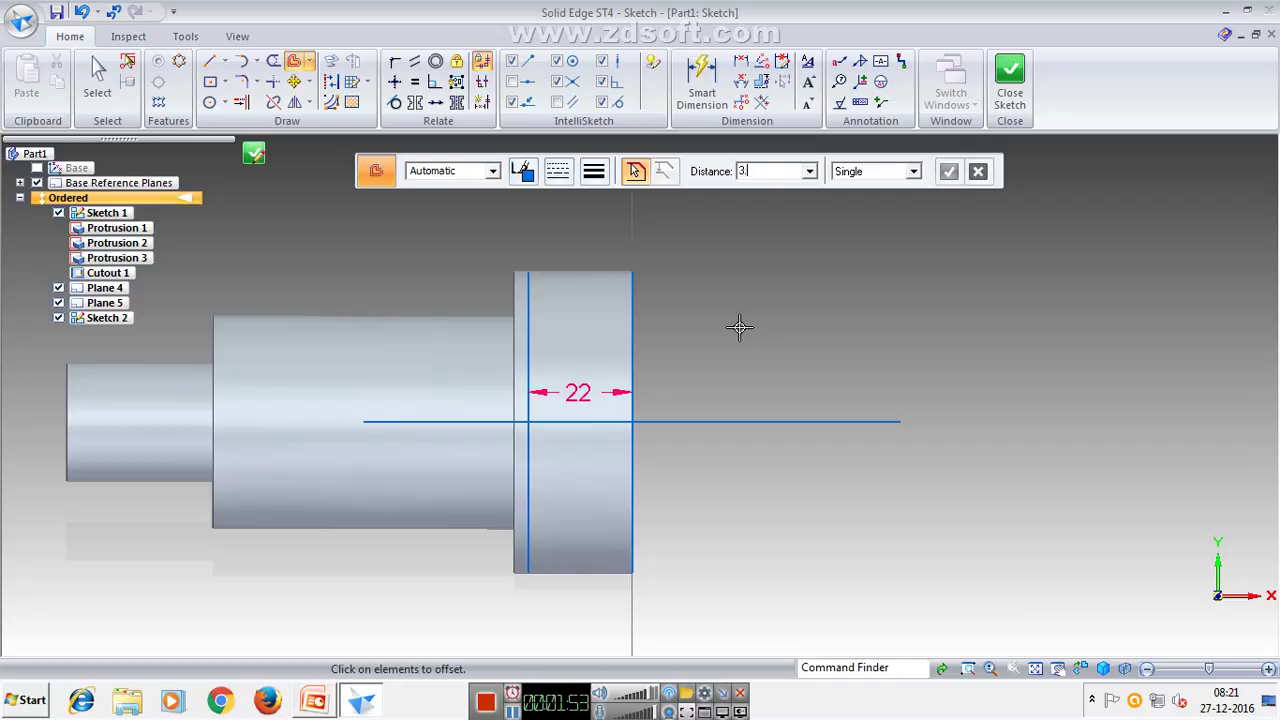
Offset the included centre axis line 3.75 mm to both sides.
{"action": "type", "text": "3.75"}
{"action": "key", "text": "Return"}
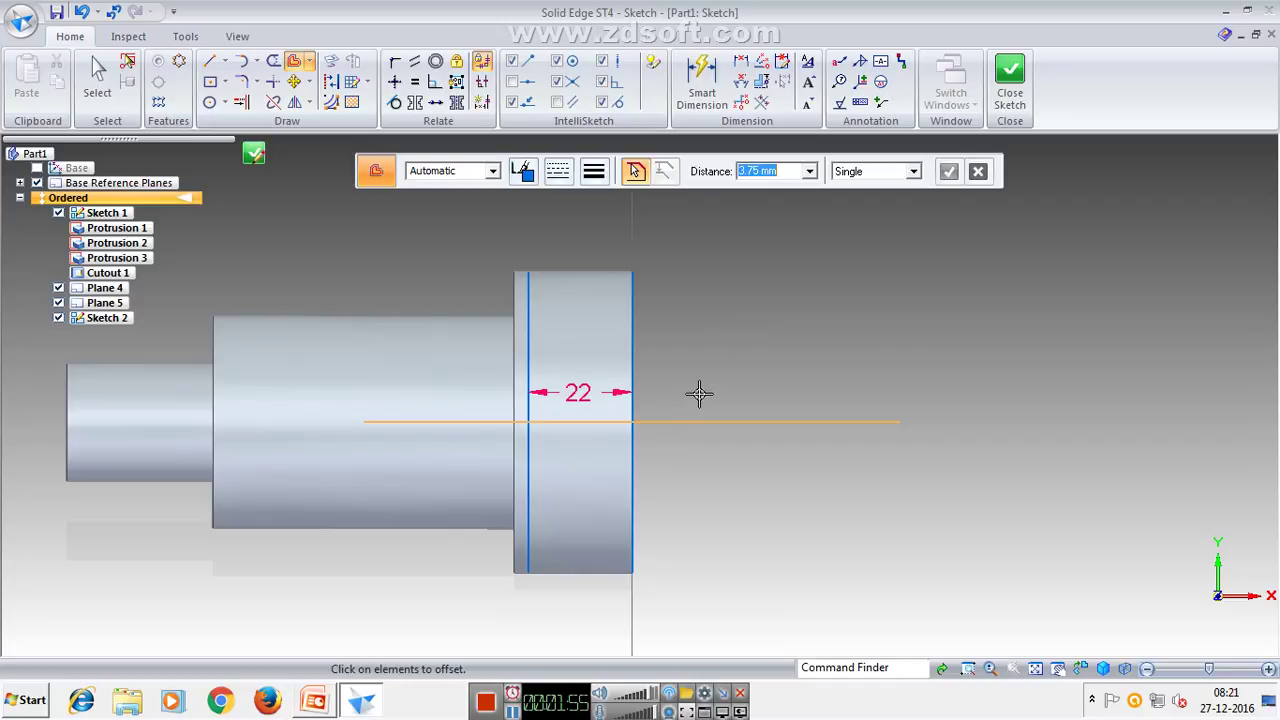
{"action": "left_click", "coordinate": [695, 420]}
{"action": "right_click", "coordinate": [691, 393]}
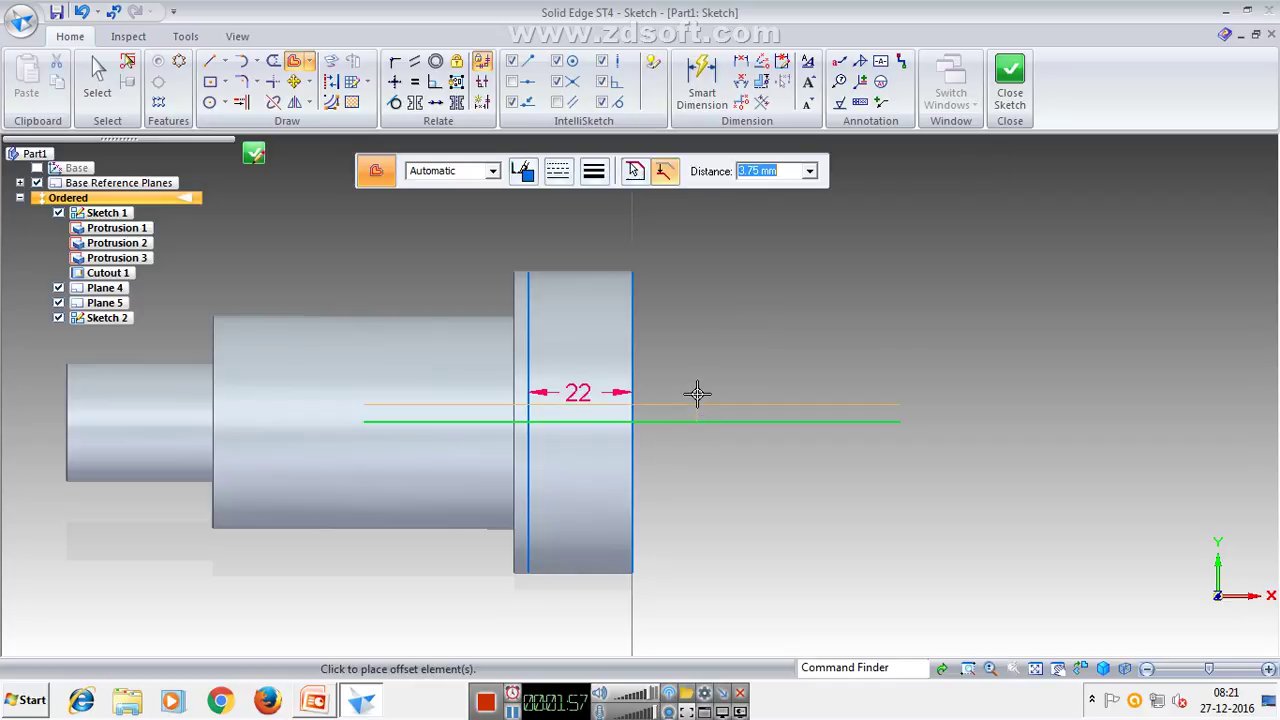
{"action": "left_click", "coordinate": [701, 464]}
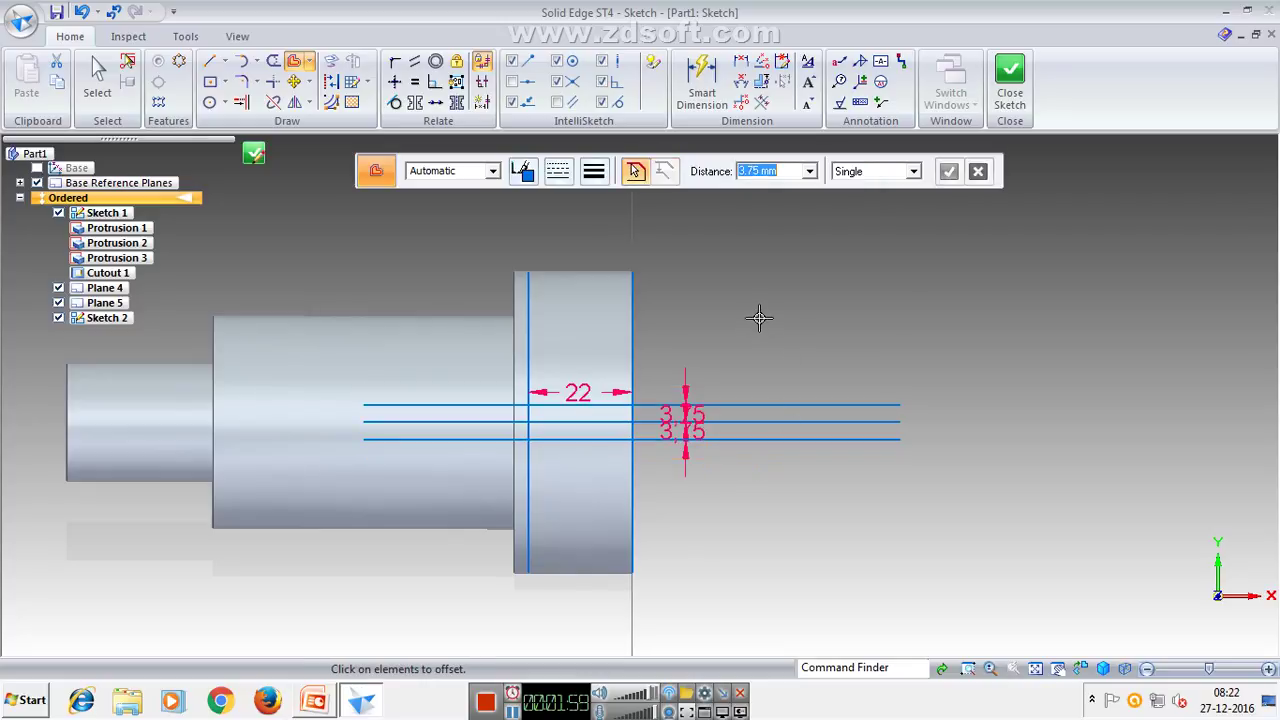
Offset the vertical line inside the flange 36.25 mm toward the small stepped end.
{"action": "type", "text": "36.25"}
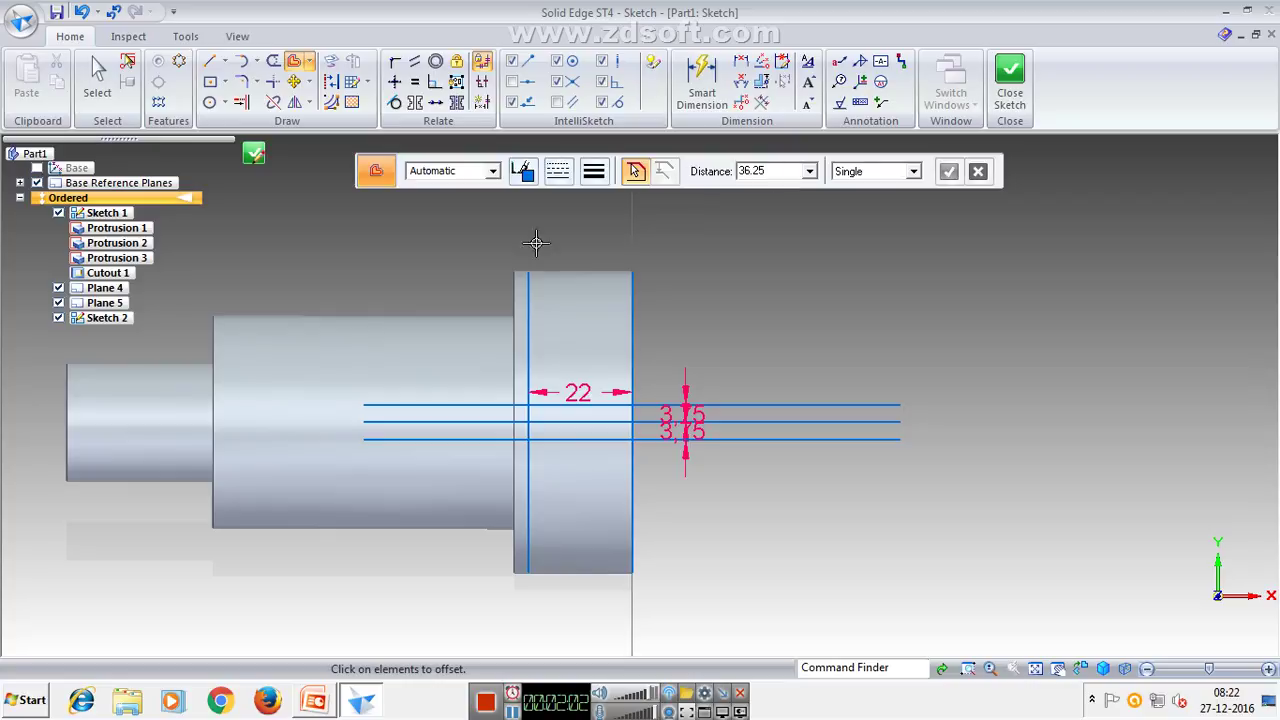
{"action": "left_click", "coordinate": [528, 308]}
{"action": "right_click", "coordinate": [688, 318]}
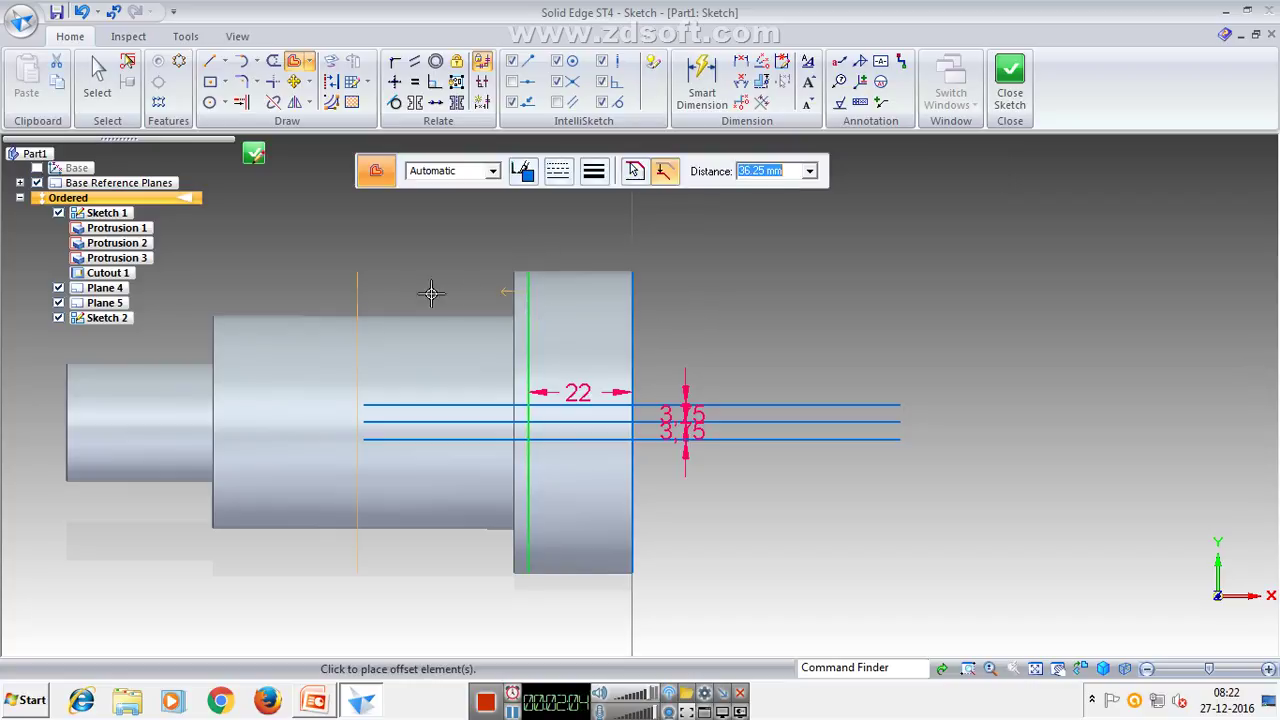
{"action": "left_click", "coordinate": [412, 289]}
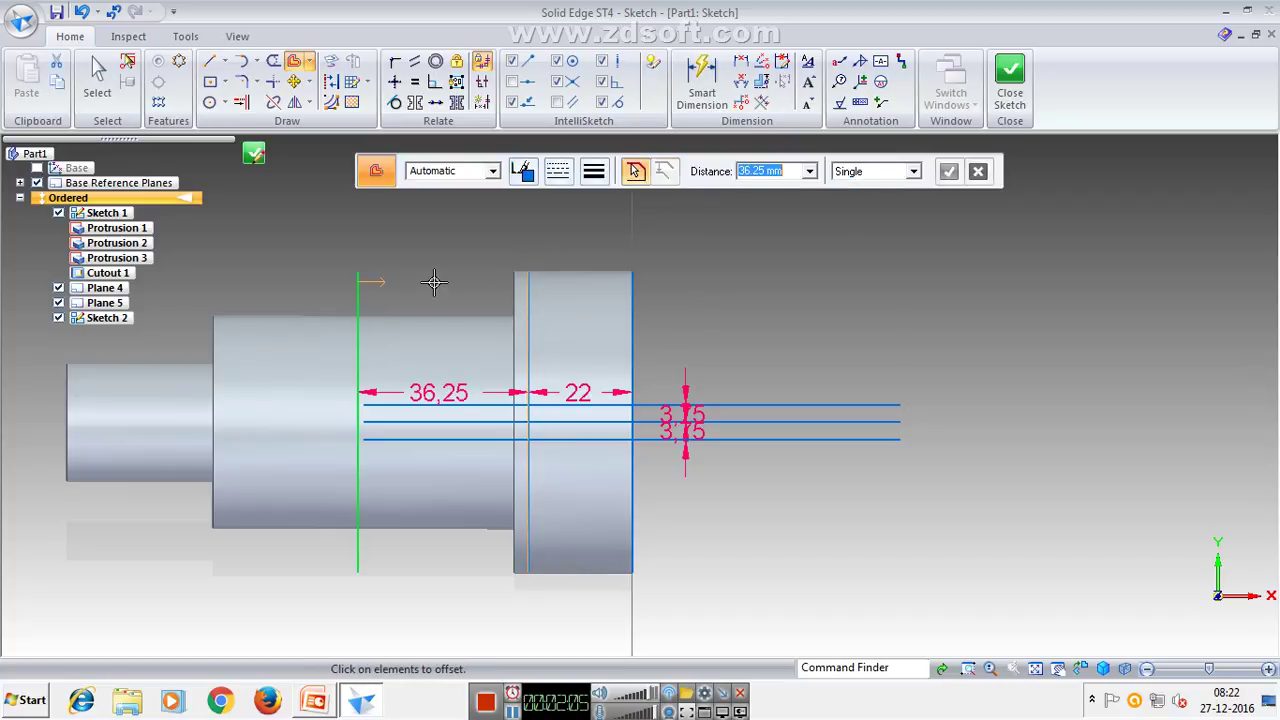
Corner-trim the two outer horizontal offset lines with the vertical line nearest the small stepped end.
{"action": "left_click", "coordinate": [272, 82]}
{"action": "scroll", "coordinate": [453, 413], "scroll_direction": "up", "scroll_amount": 1}
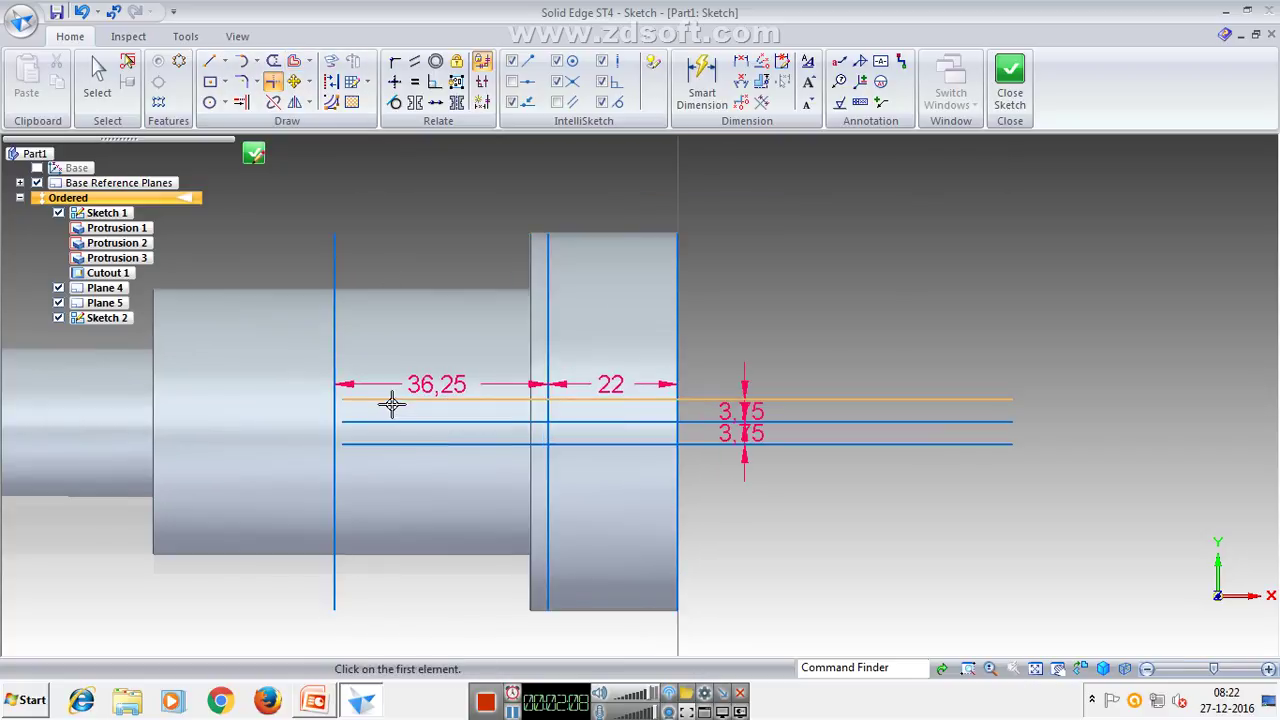
{"action": "left_click", "coordinate": [375, 399]}
{"action": "left_click", "coordinate": [334, 437]}
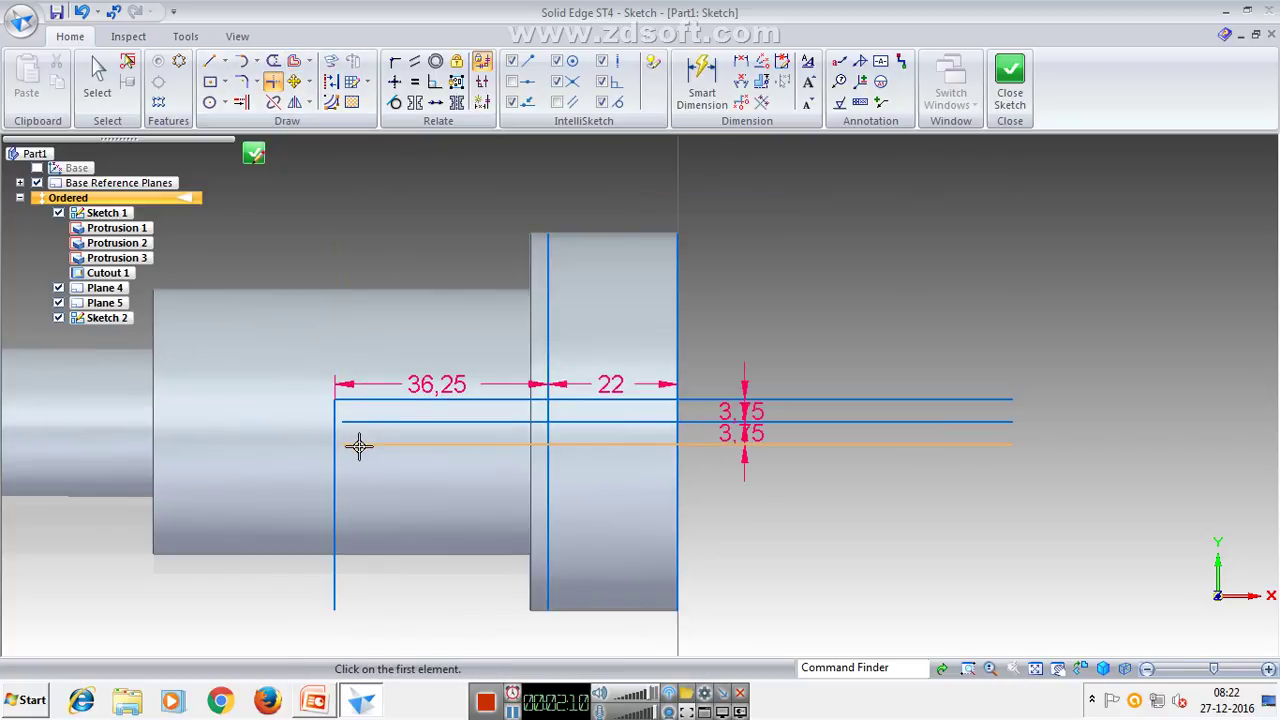
{"action": "left_click", "coordinate": [357, 443]}
{"action": "left_click", "coordinate": [334, 426]}
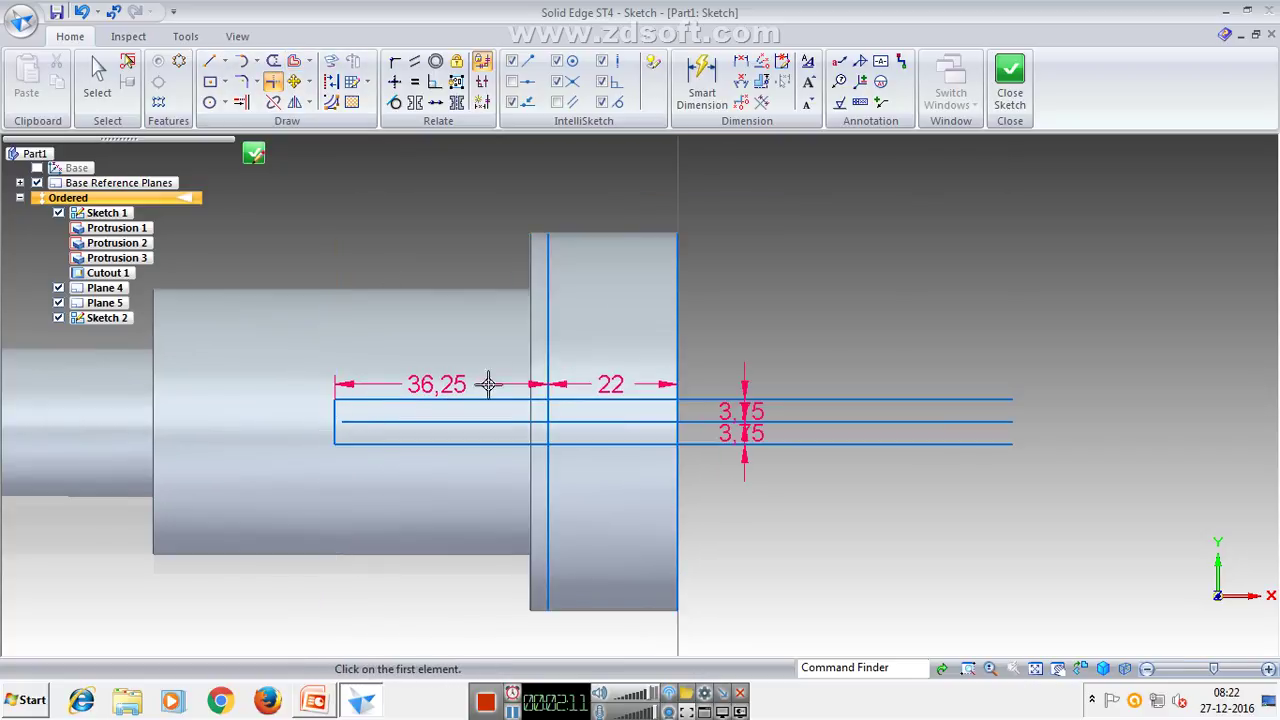
Trim away the excess lines and the included centre line, leaving a closed rectangle 36.25 mm long.
{"action": "left_click", "coordinate": [273, 61]}
{"action": "left_click_drag", "start_coordinate": [546, 337], "coordinate": [593, 481]}
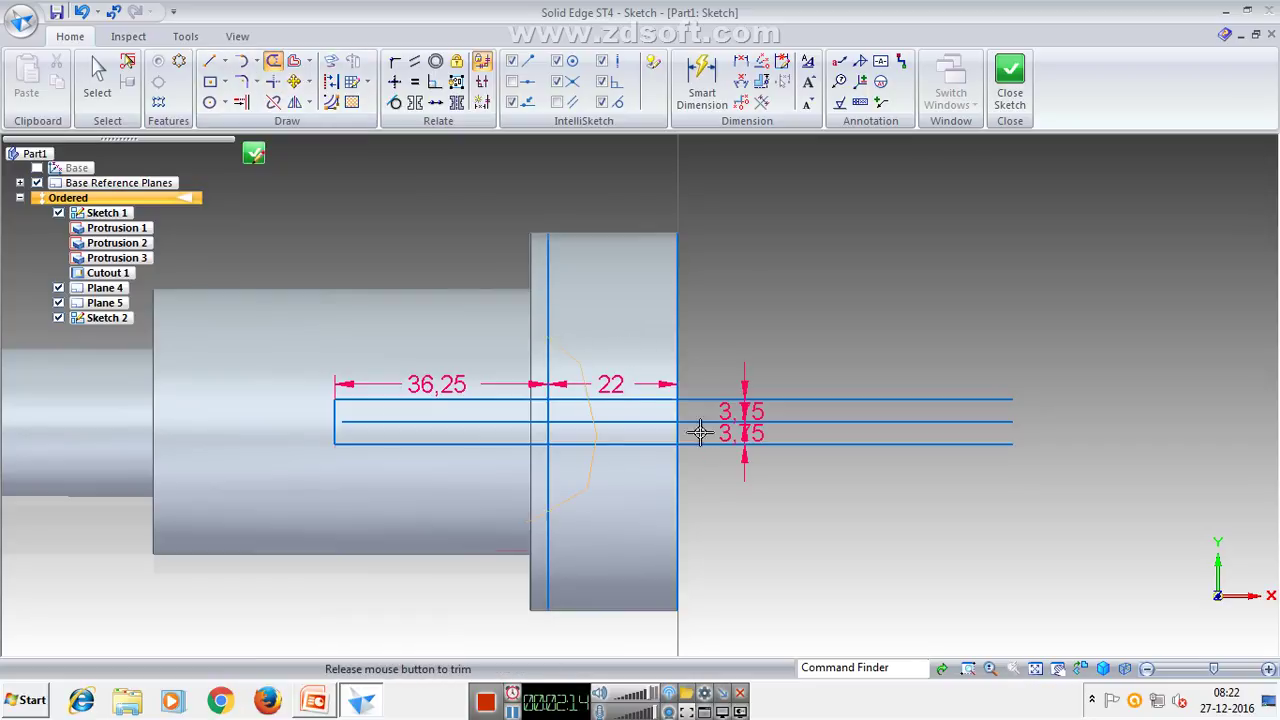
{"action": "left_click_drag", "start_coordinate": [700, 432], "coordinate": [641, 347]}
{"action": "left_click_drag", "start_coordinate": [690, 496], "coordinate": [659, 506]}
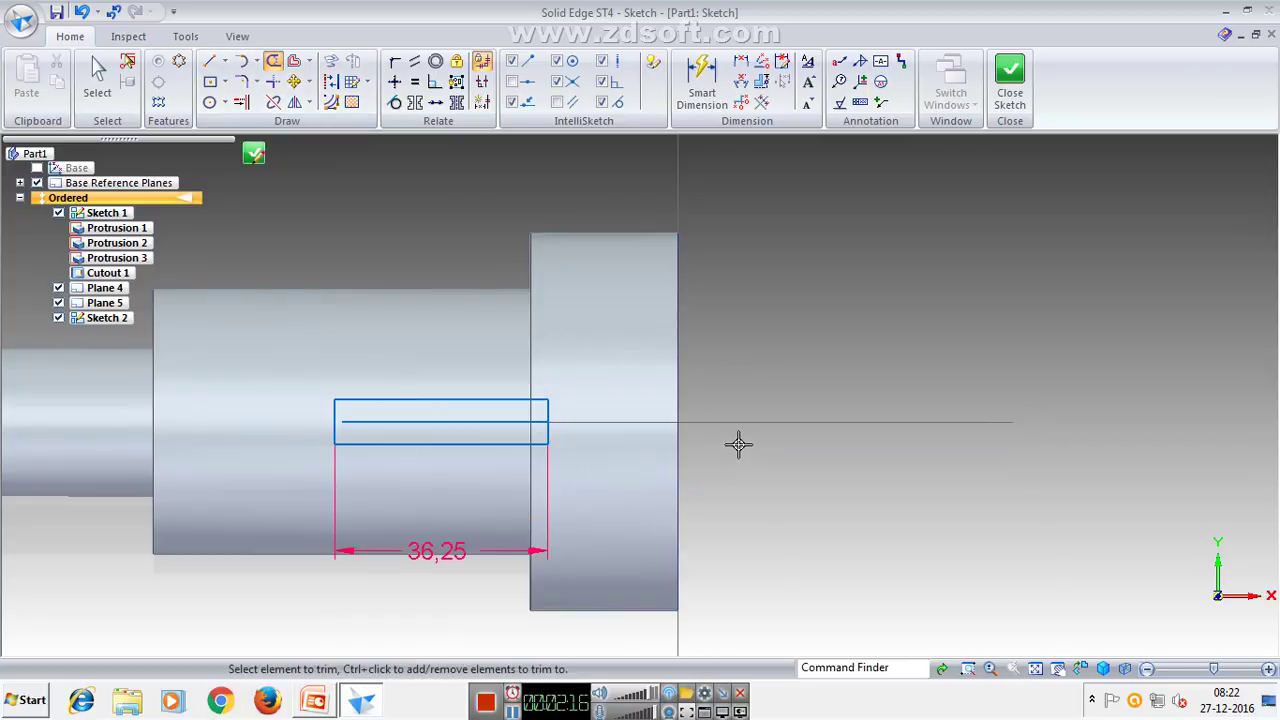
{"action": "left_click_drag", "start_coordinate": [514, 423], "coordinate": [514, 423]}
Fillet all four corners of the rectangle with a 3.75 mm radius to form a rounded slot profile.
{"action": "left_click", "coordinate": [241, 81]}
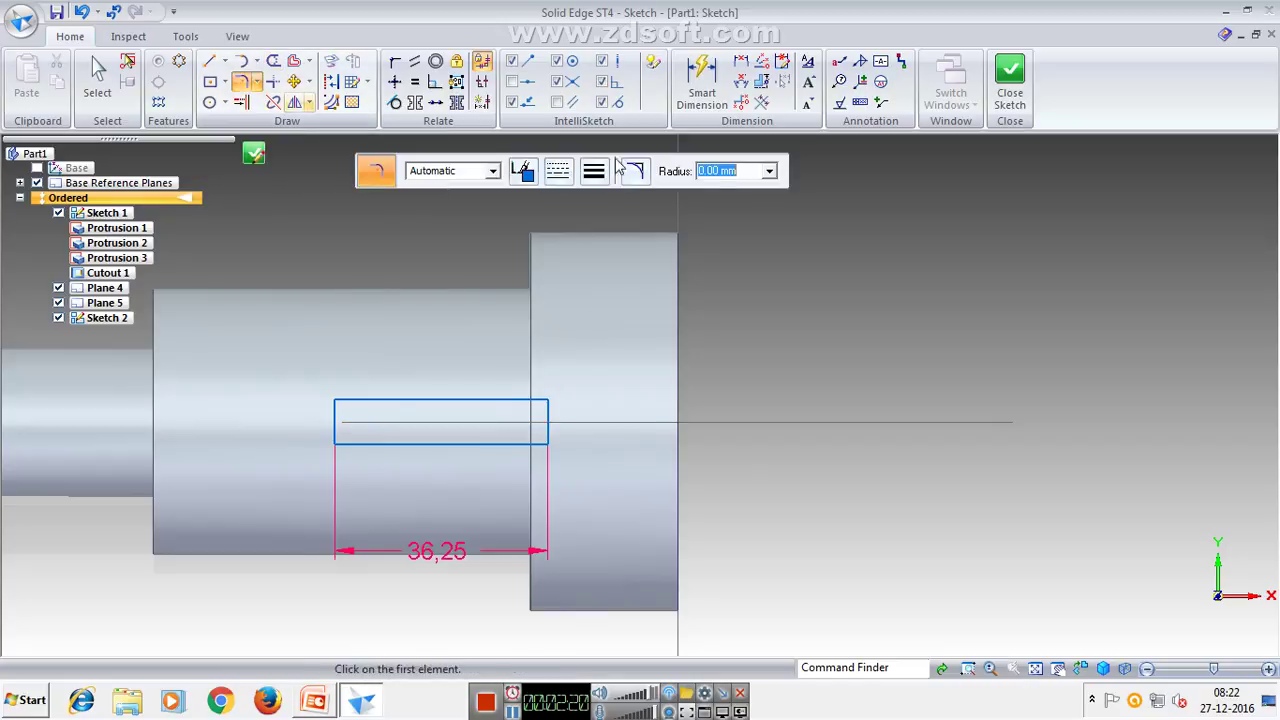
{"action": "left_click", "coordinate": [769, 171]}
{"action": "left_click", "coordinate": [749, 207]}
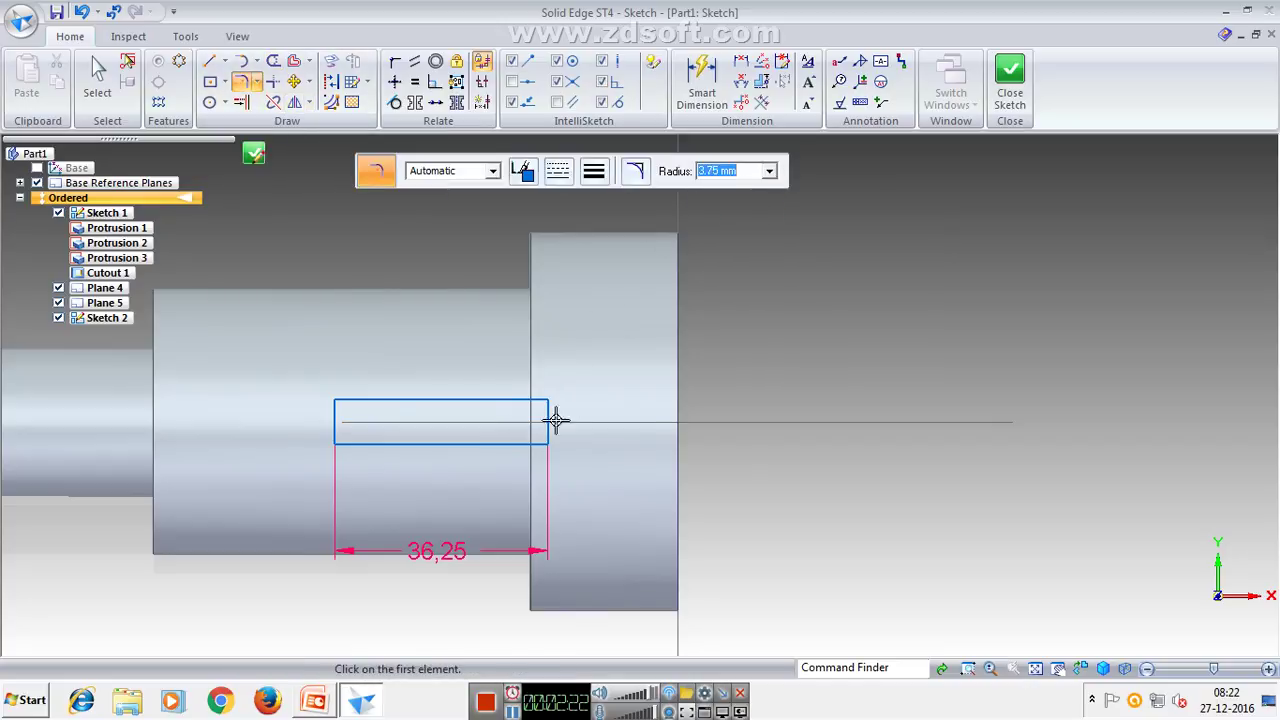
{"action": "left_click", "coordinate": [526, 400]}
{"action": "left_click", "coordinate": [549, 414]}
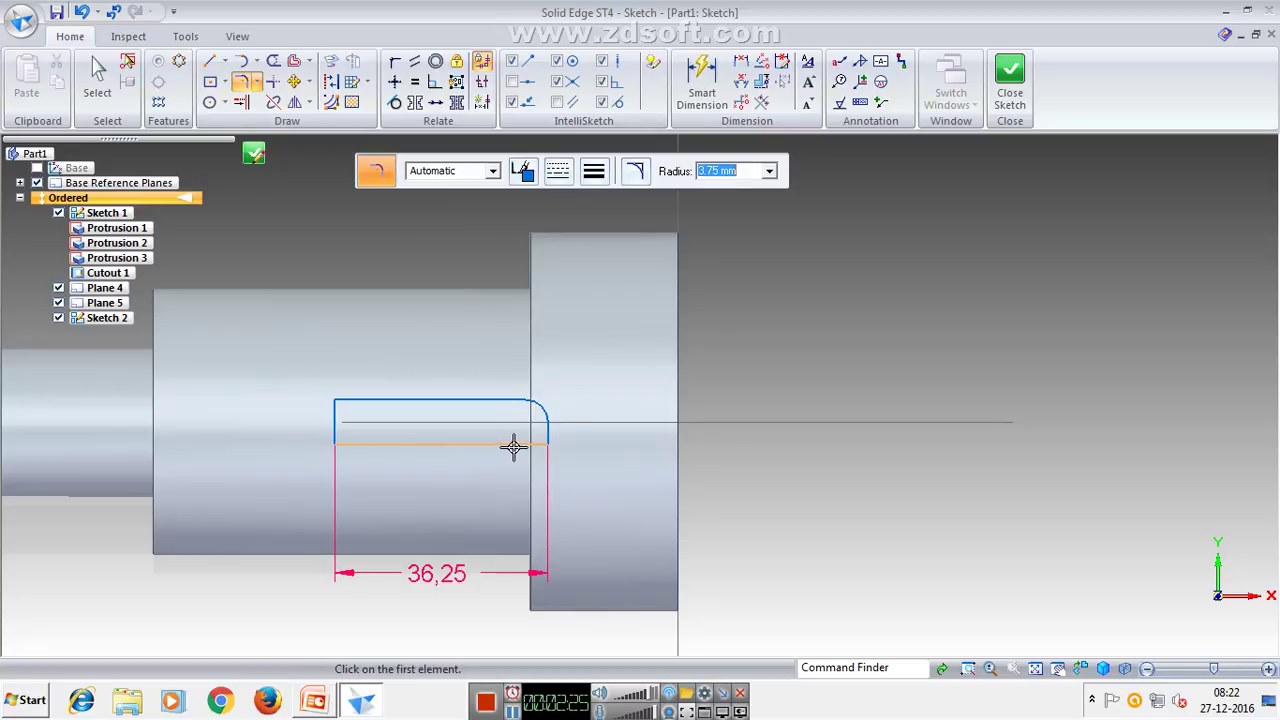
{"action": "left_click", "coordinate": [553, 442]}
{"action": "left_click", "coordinate": [548, 432]}
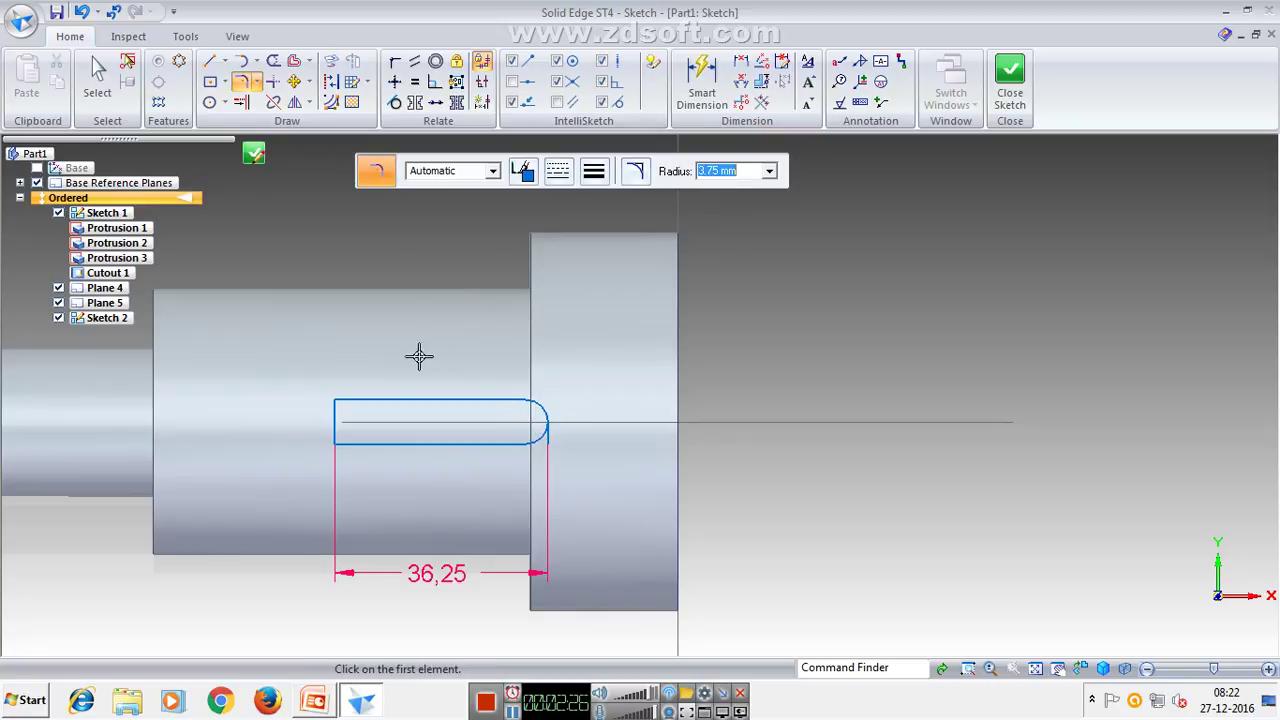
{"action": "left_click", "coordinate": [366, 400]}
{"action": "left_click", "coordinate": [335, 421]}
{"action": "left_click", "coordinate": [350, 442]}
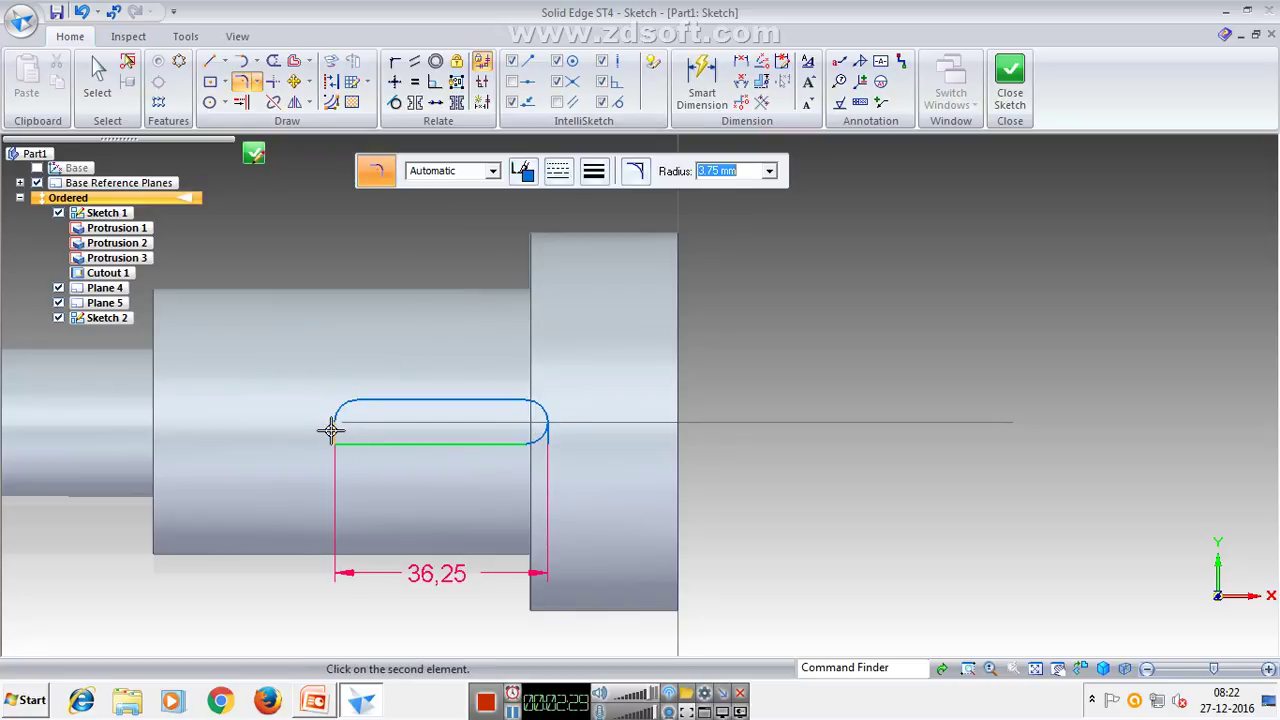
{"action": "left_click", "coordinate": [334, 430]}
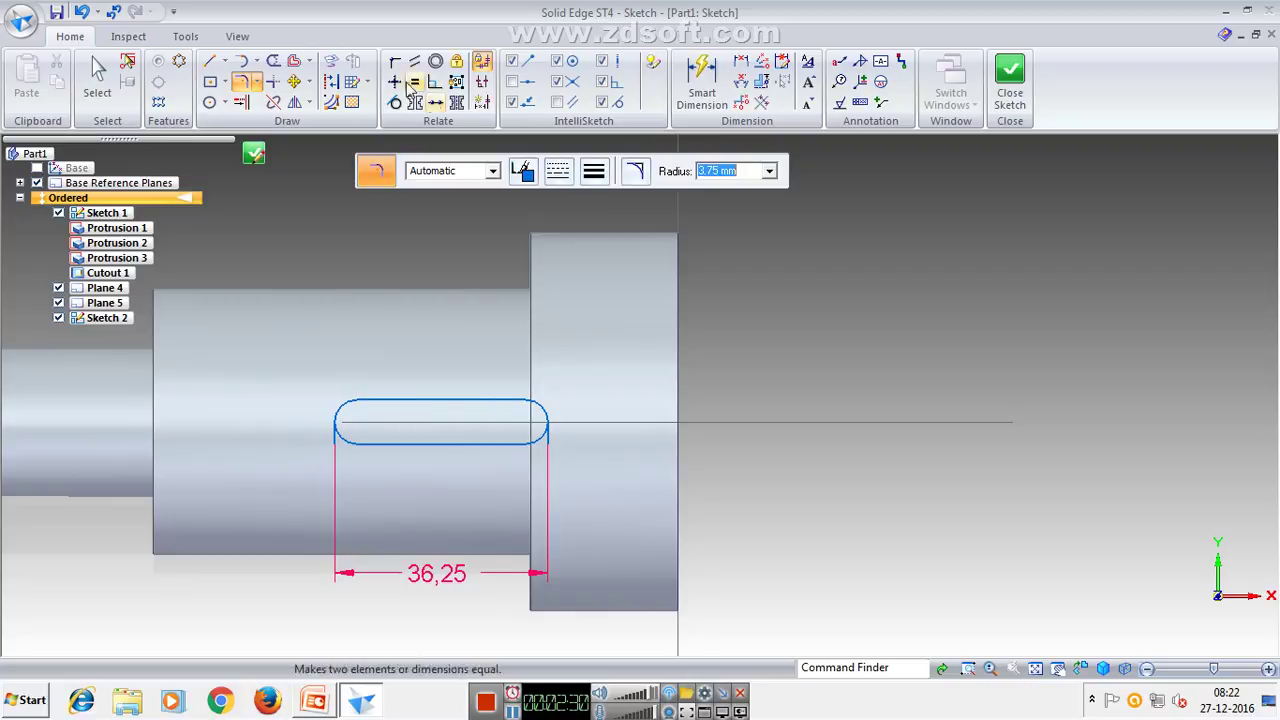
Trim the leftover line stubs at both rounded ends of the slot profile and finish the sketch.
{"action": "left_click", "coordinate": [293, 61]}
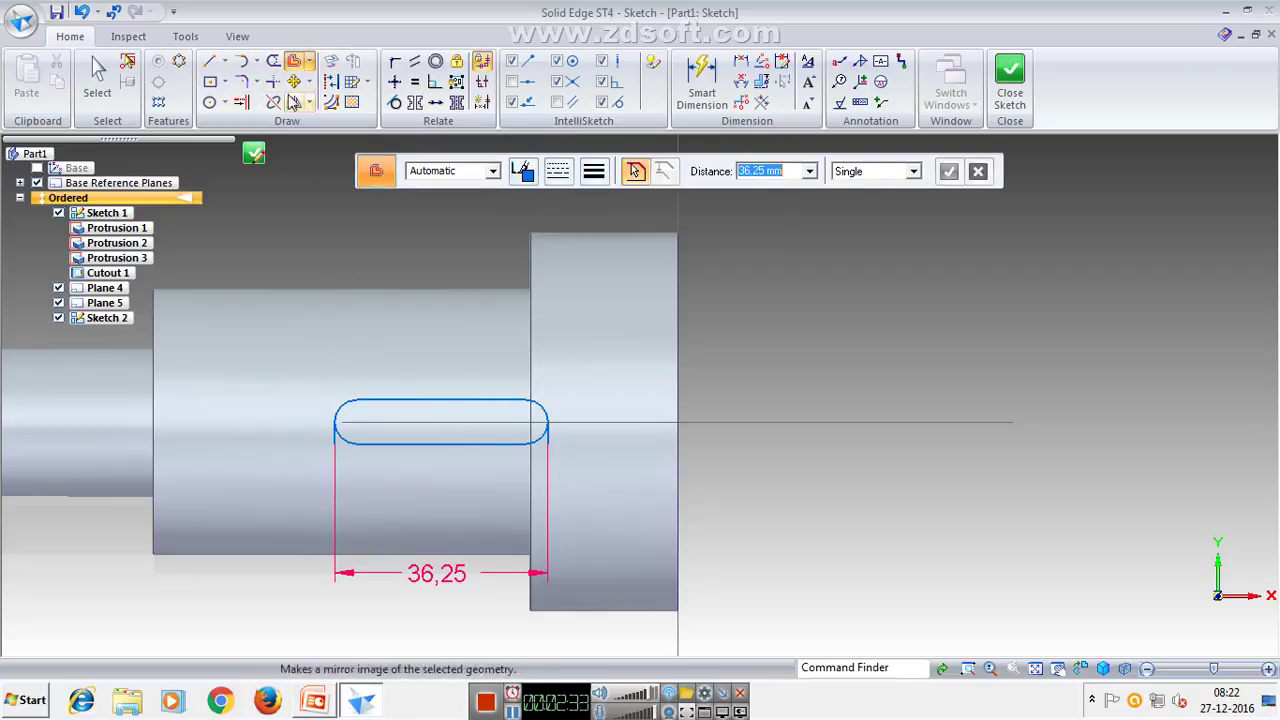
{"action": "left_click", "coordinate": [272, 62]}
{"action": "scroll", "coordinate": [403, 420], "scroll_direction": "up", "scroll_amount": 3}
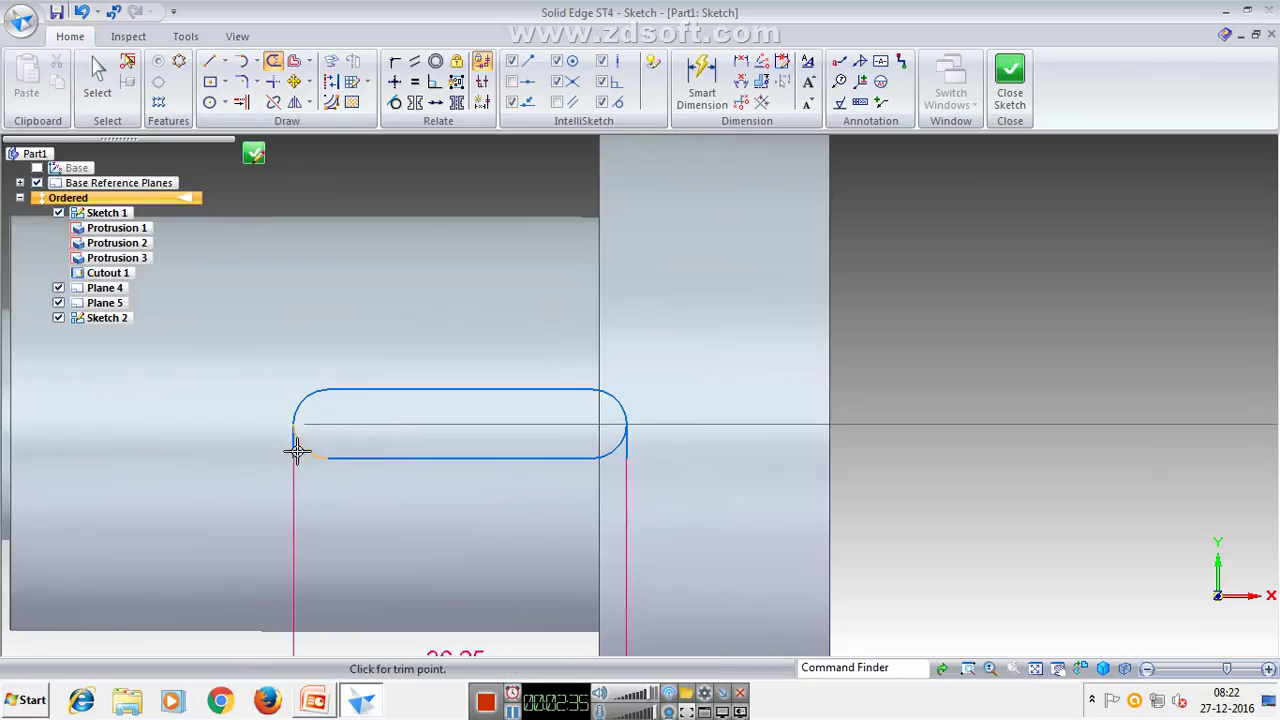
{"action": "left_click_drag", "start_coordinate": [294, 449], "coordinate": [292, 452]}
{"action": "left_click", "coordinate": [626, 451]}
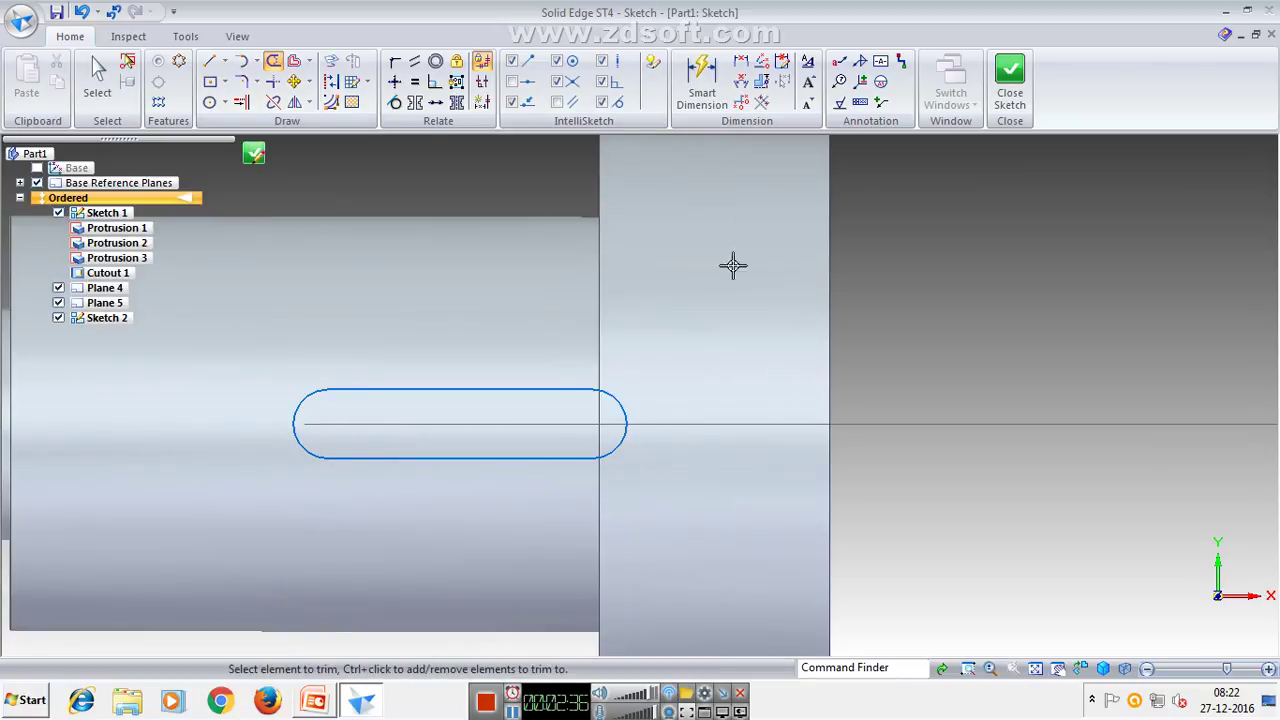
{"action": "left_click", "coordinate": [254, 152]}
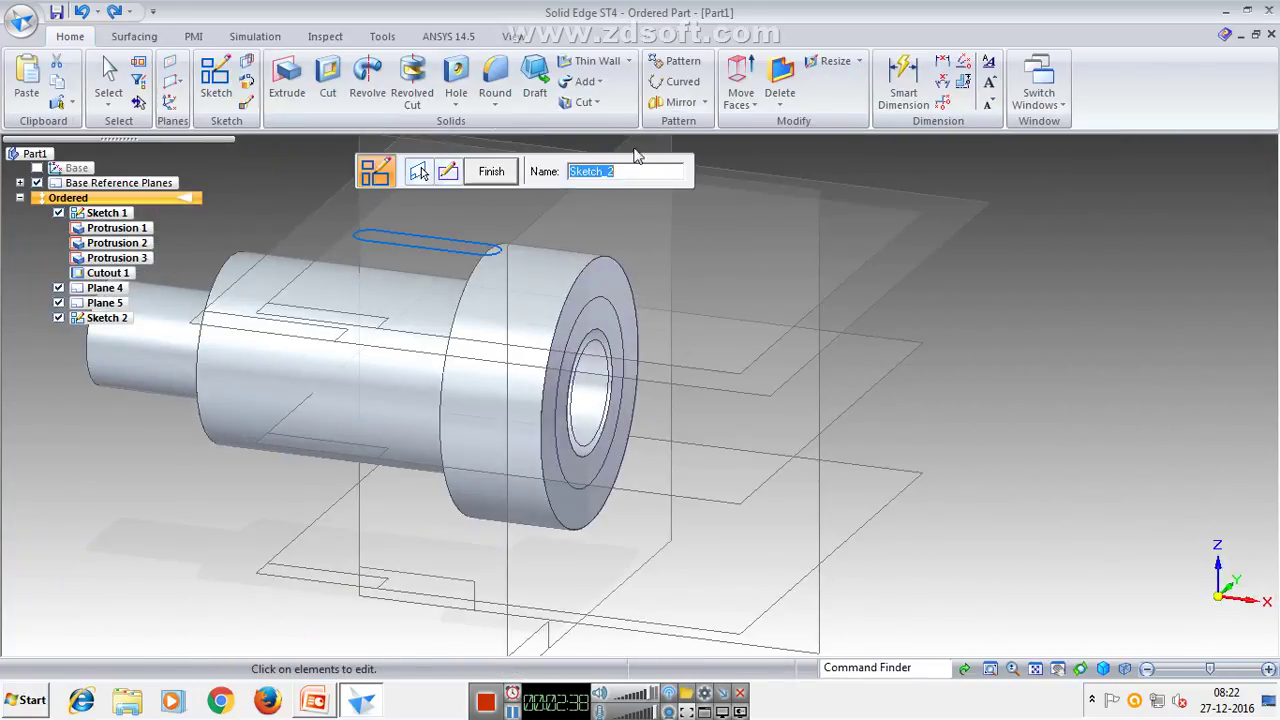
{"action": "left_click", "coordinate": [489, 172]}
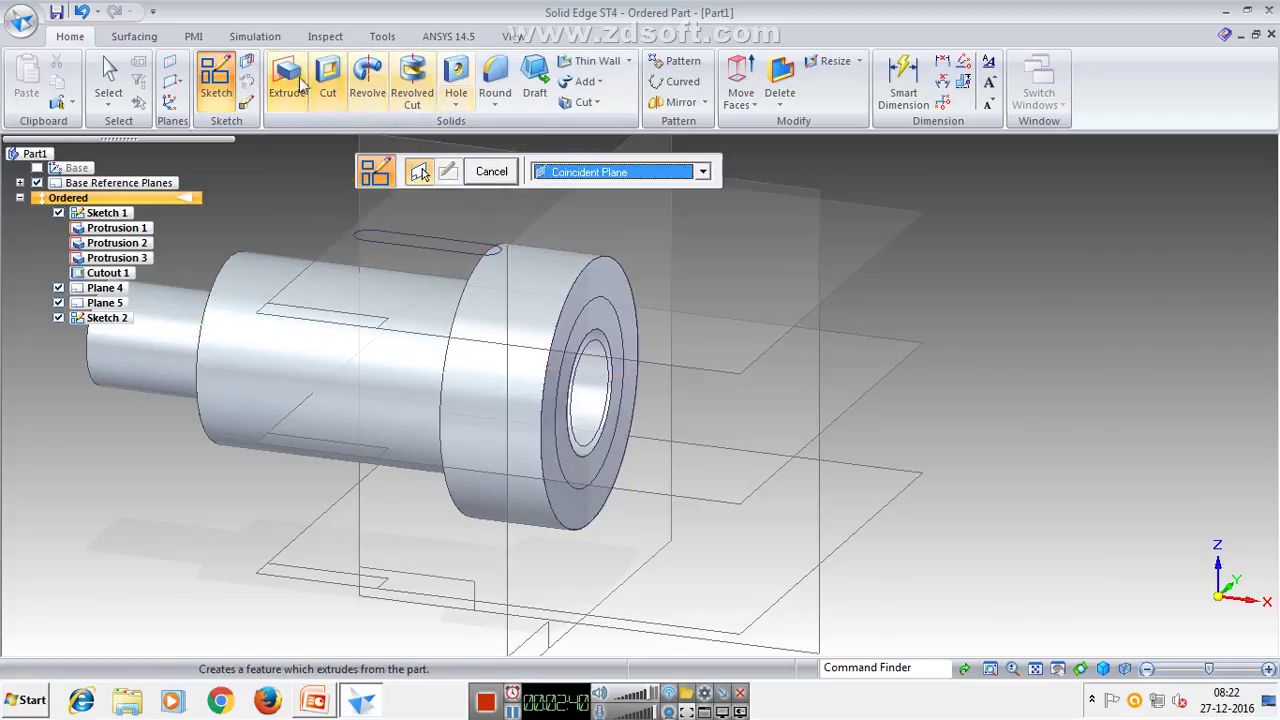
Start a sketch on the lower parallel plane and include the slot's two straight edges and its flange-side arcs.
{"action": "left_click", "coordinate": [810, 573]}
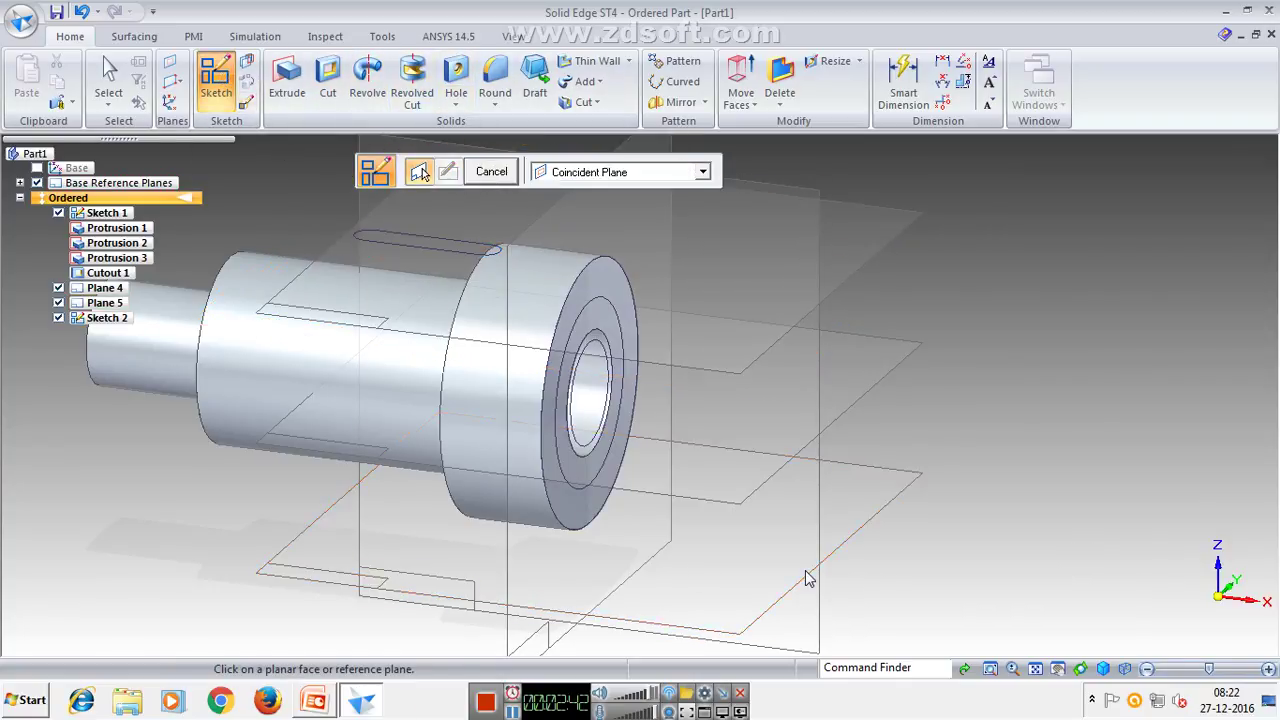
{"action": "scroll", "coordinate": [529, 437], "scroll_direction": "up", "scroll_amount": 4}
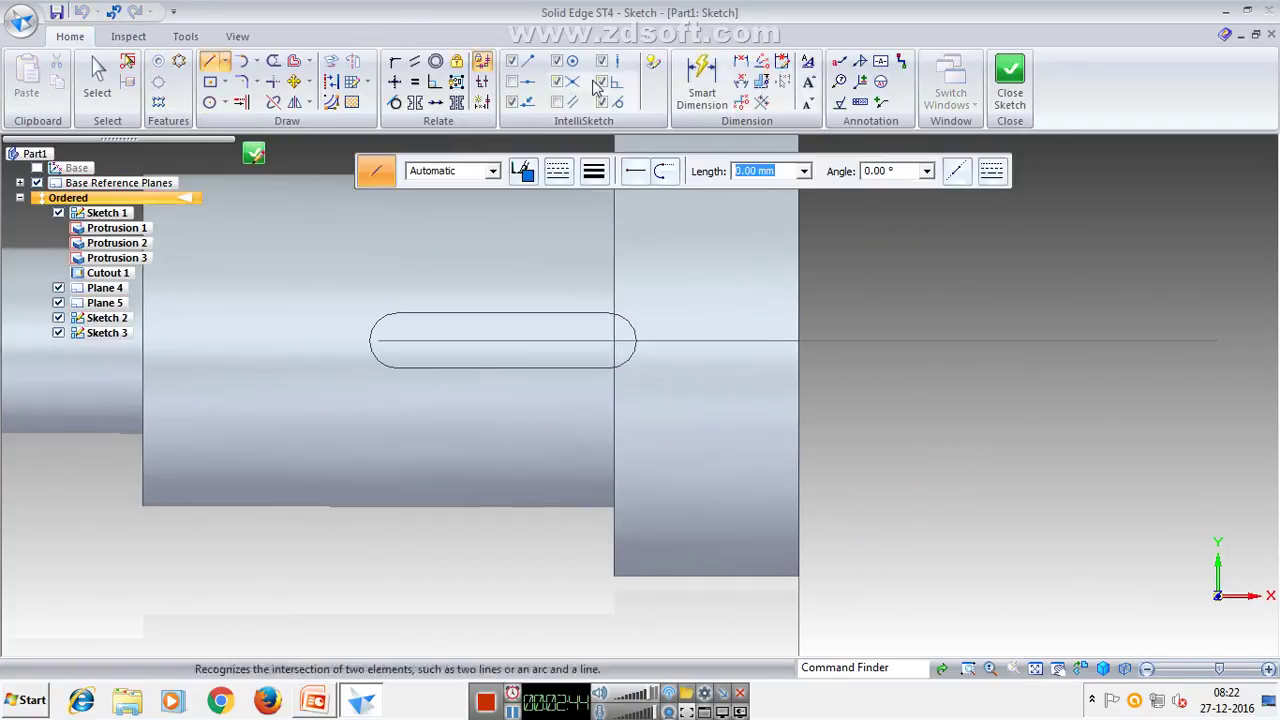
{"action": "left_click", "coordinate": [331, 62]}
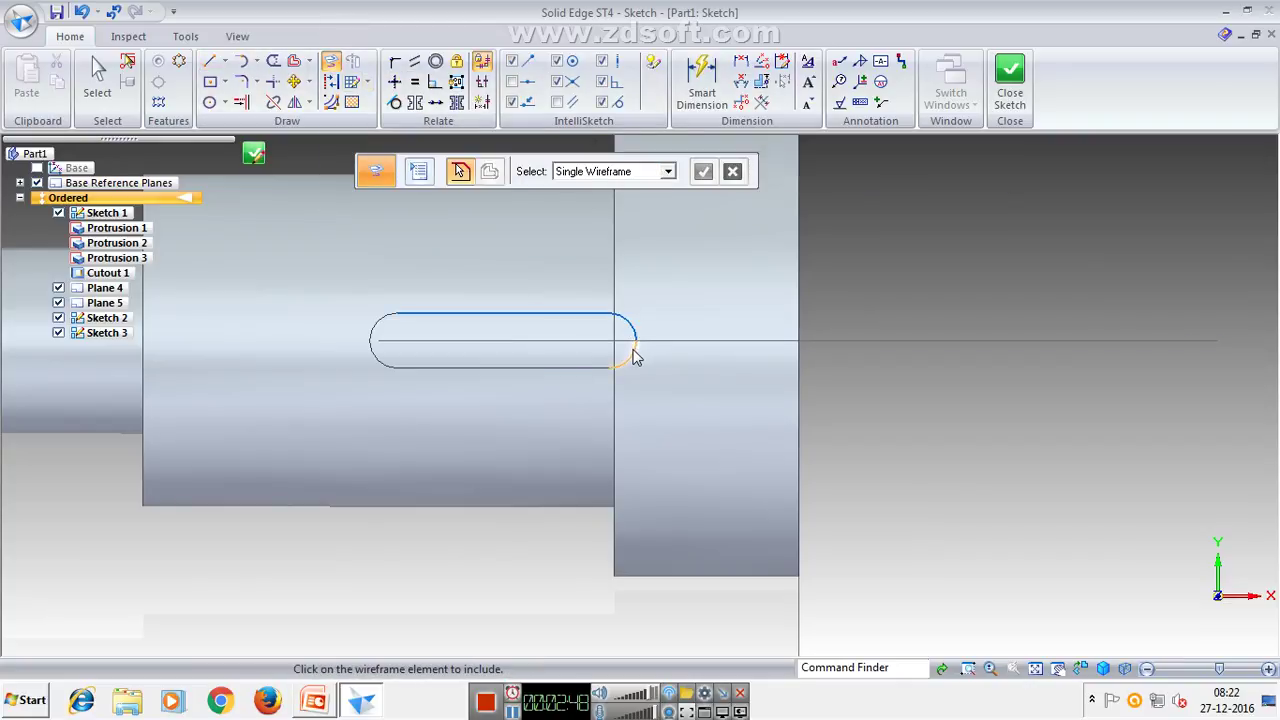
Draw a short vertical line upward from the flange-side tip of the included slot outline.
{"action": "left_click", "coordinate": [209, 61]}
{"action": "scroll", "coordinate": [650, 345], "scroll_direction": "up", "scroll_amount": 1}
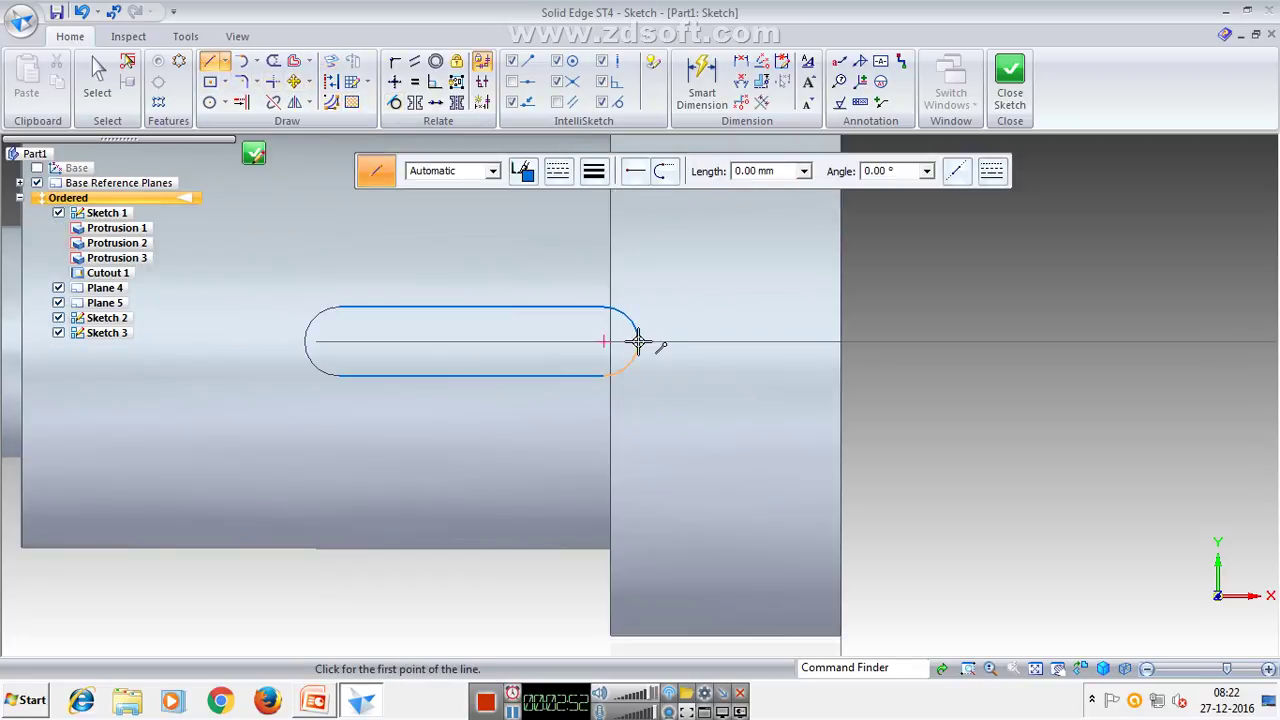
{"action": "left_click", "coordinate": [637, 342]}
{"action": "left_click", "coordinate": [637, 277]}
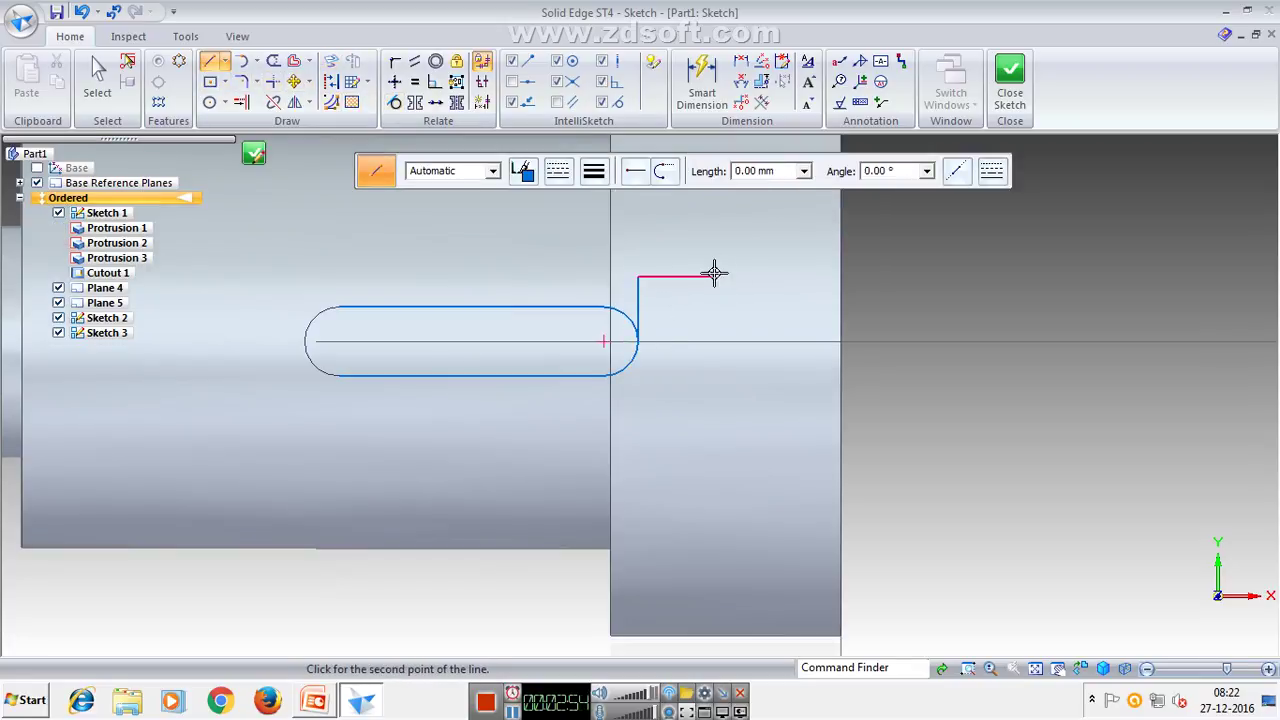
Offset the short vertical line 34.33 mm toward the small stepped end.
{"action": "left_click", "coordinate": [293, 61]}
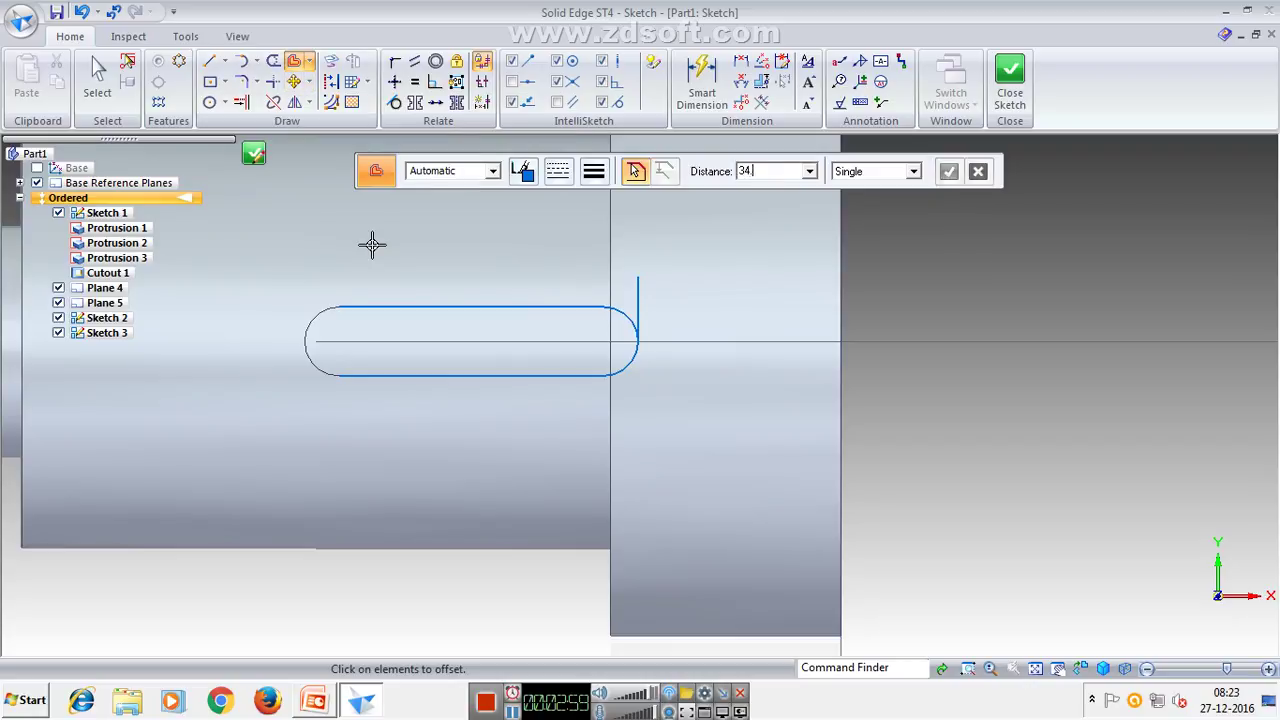
{"action": "left_click", "coordinate": [641, 289]}
{"action": "left_click", "coordinate": [312, 238]}
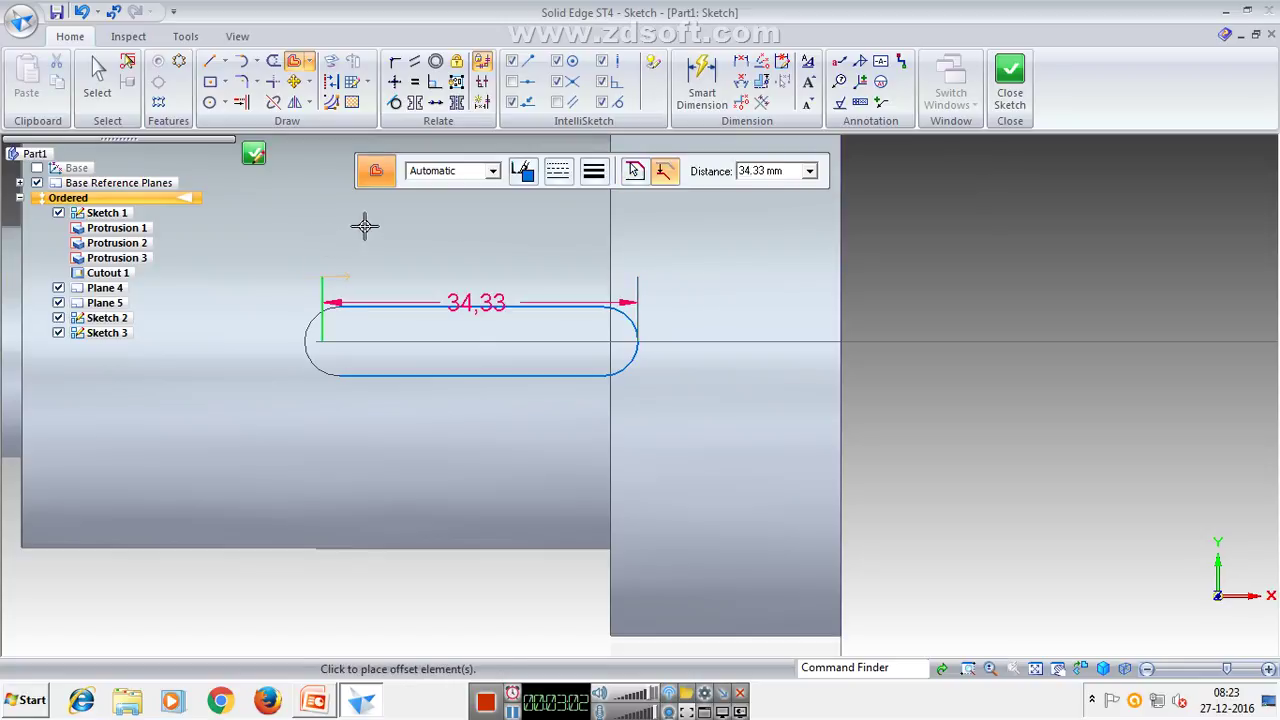
Corner-trim the slot's two straight edges with the offset vertical line to square off that end.
{"action": "left_click", "coordinate": [273, 86]}
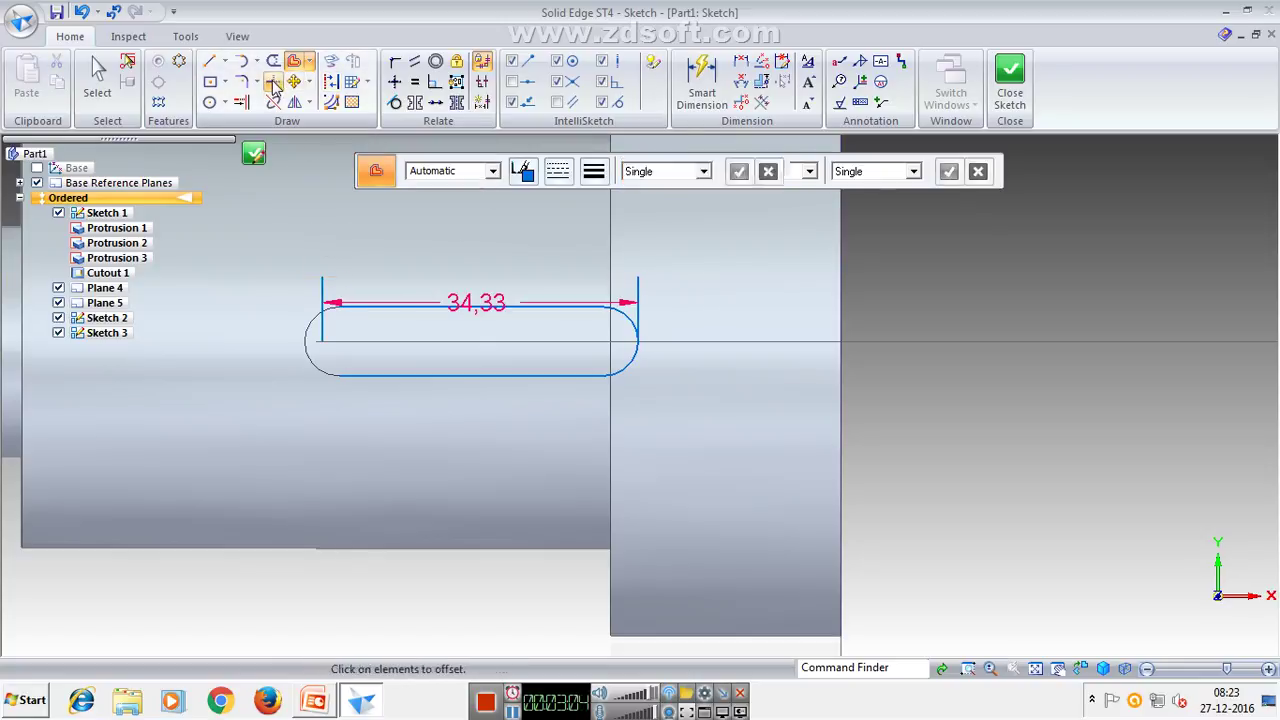
{"action": "left_click", "coordinate": [367, 305]}
{"action": "left_click", "coordinate": [322, 318]}
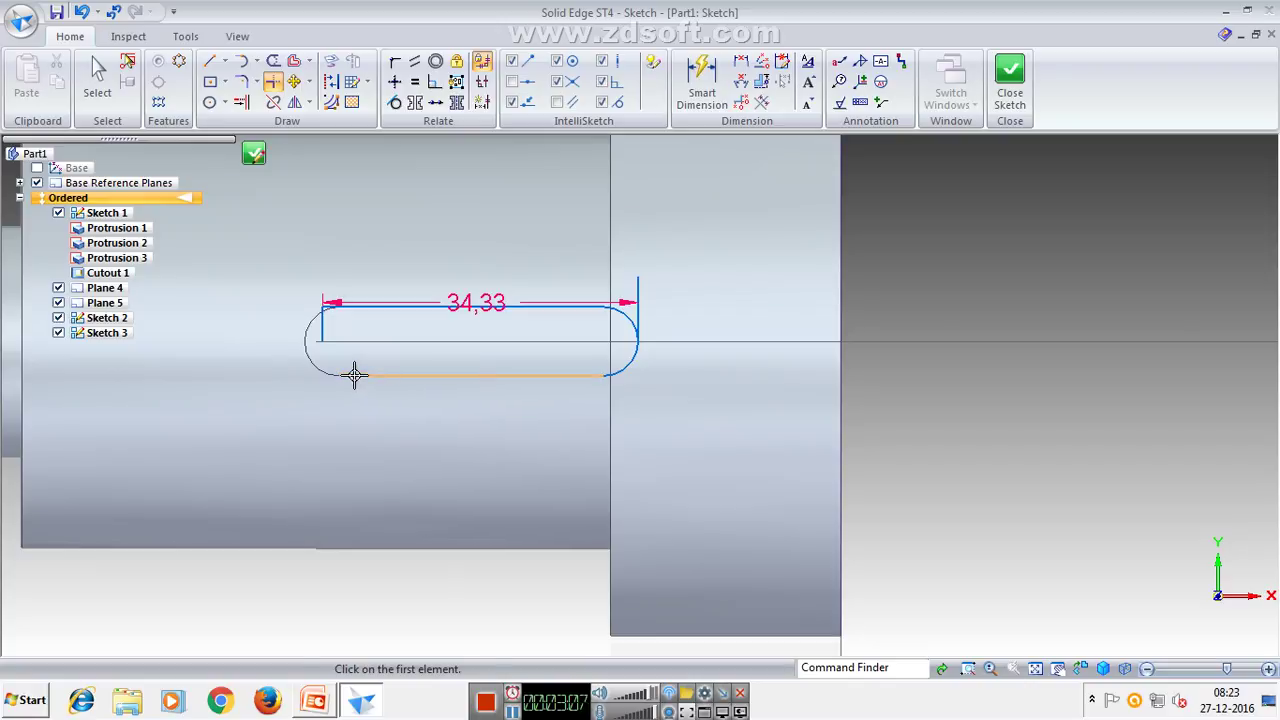
{"action": "left_click", "coordinate": [354, 374]}
{"action": "left_click", "coordinate": [326, 326]}
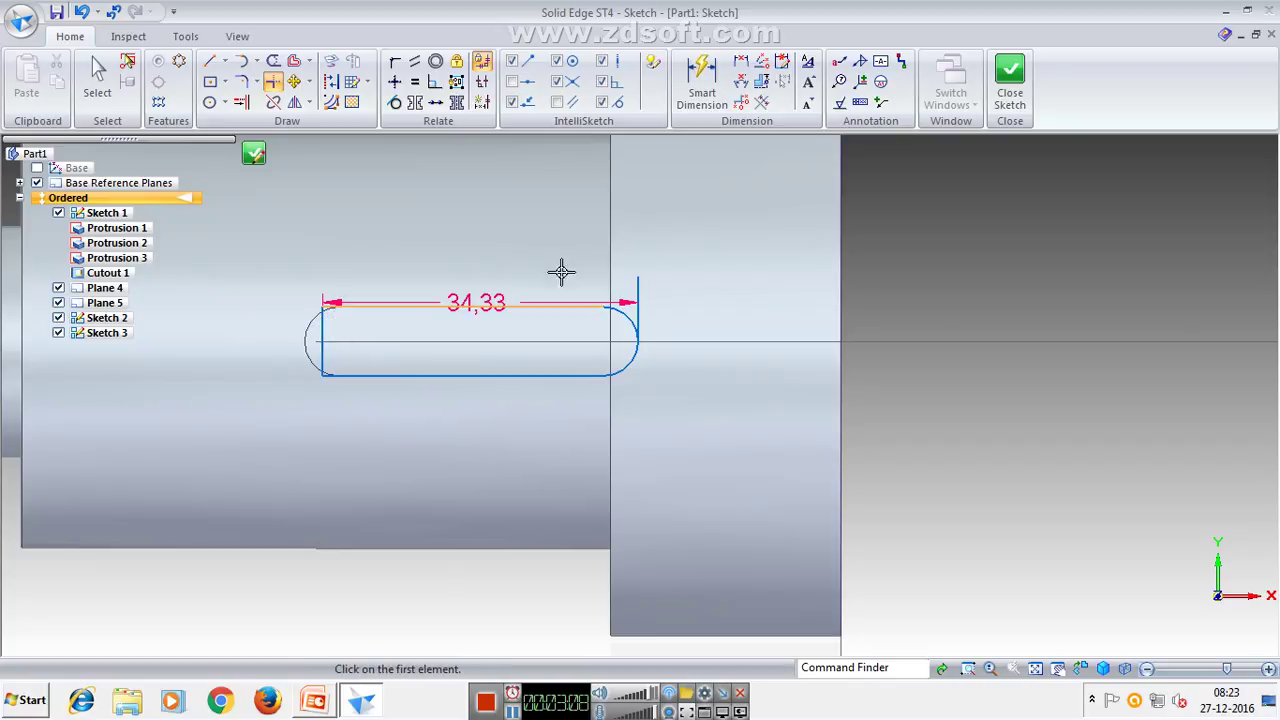
Fillet the two corners at the squared end of the slot outline with a 3.75 mm radius.
{"action": "left_click", "coordinate": [242, 84]}
{"action": "left_click", "coordinate": [769, 171]}
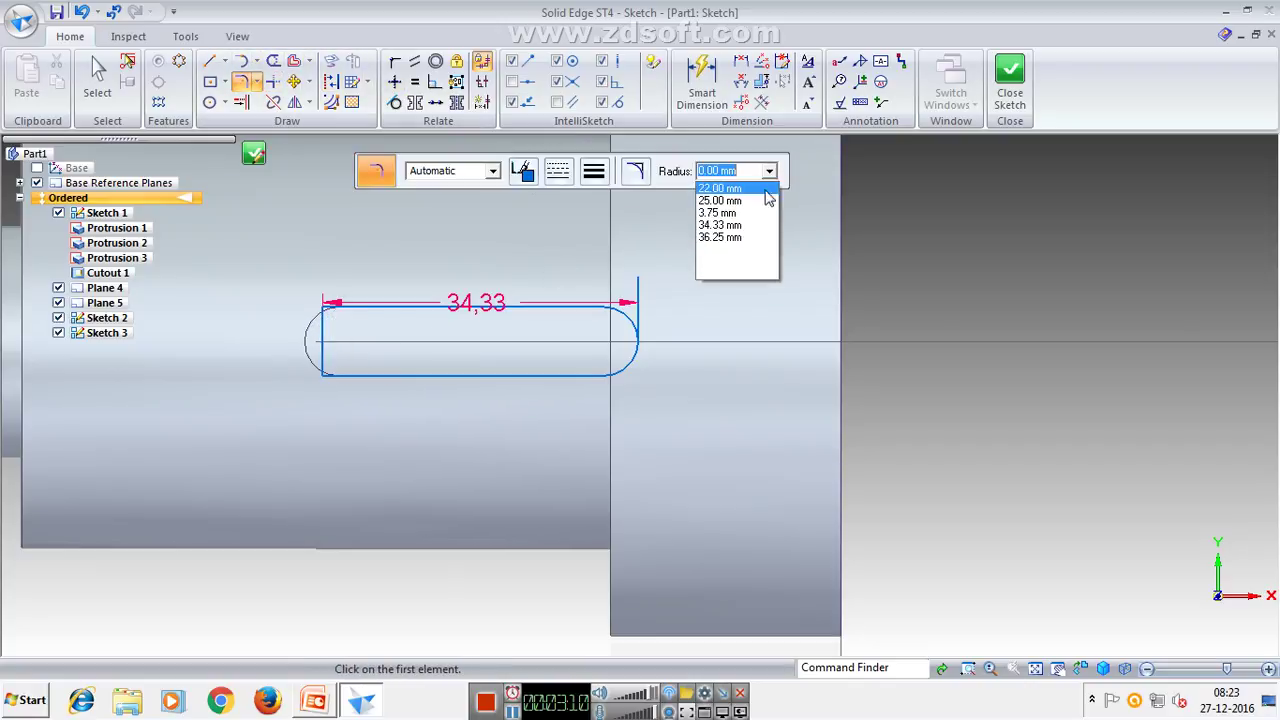
{"action": "left_click", "coordinate": [725, 213]}
{"action": "left_click", "coordinate": [368, 307]}
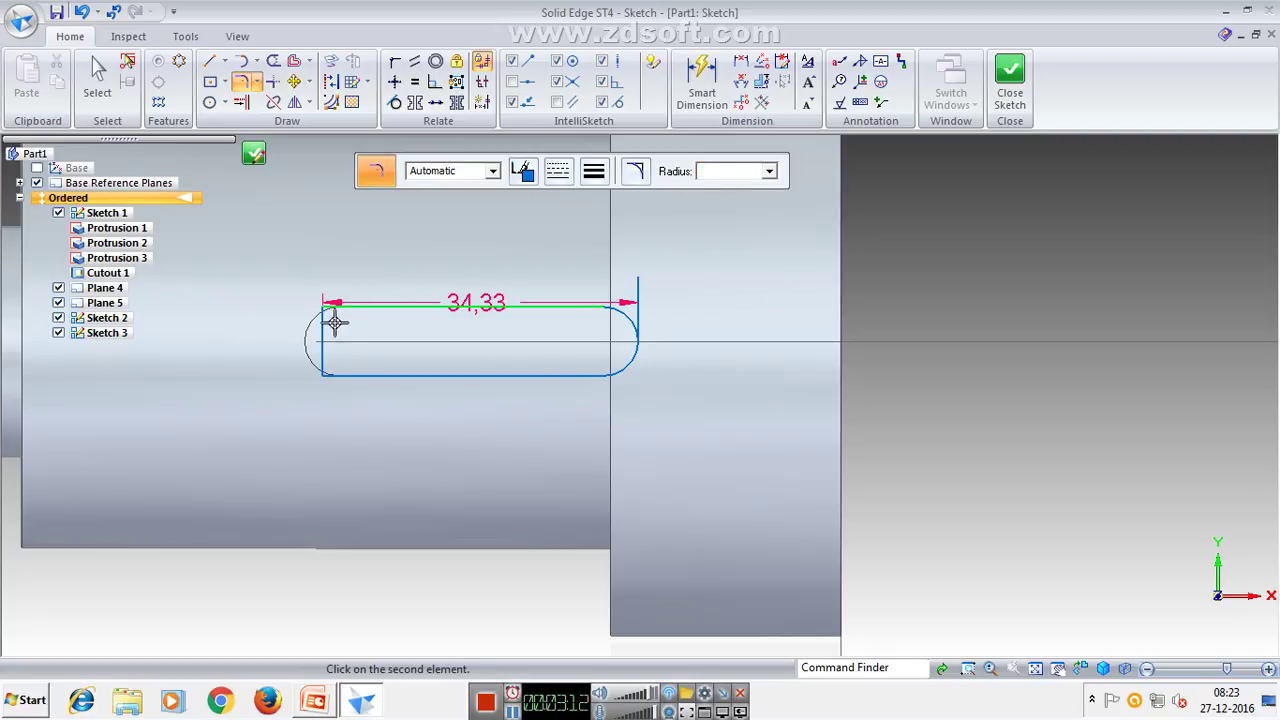
{"action": "left_click", "coordinate": [322, 320]}
{"action": "left_click", "coordinate": [360, 374]}
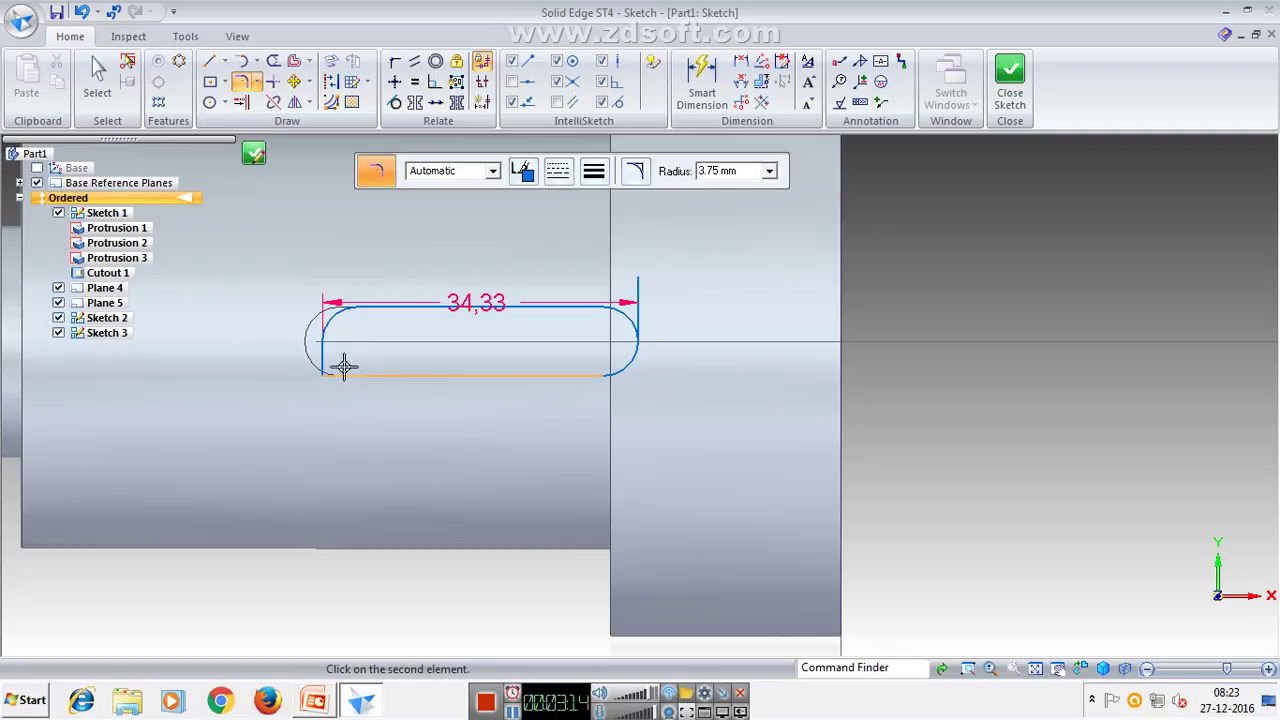
{"action": "left_click", "coordinate": [321, 354]}
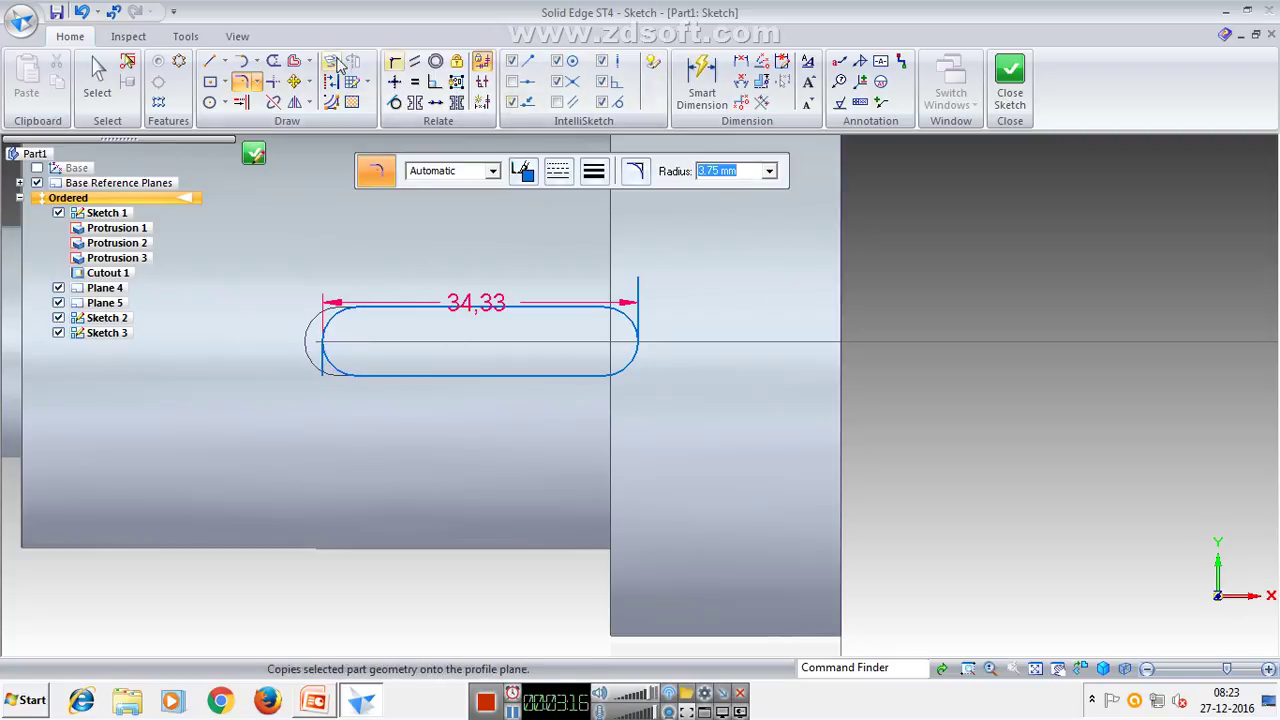
Trim the leftover vertical line pieces at both ends of the lower slot profile and finish the sketch.
{"action": "left_click", "coordinate": [273, 61]}
{"action": "left_click", "coordinate": [321, 376]}
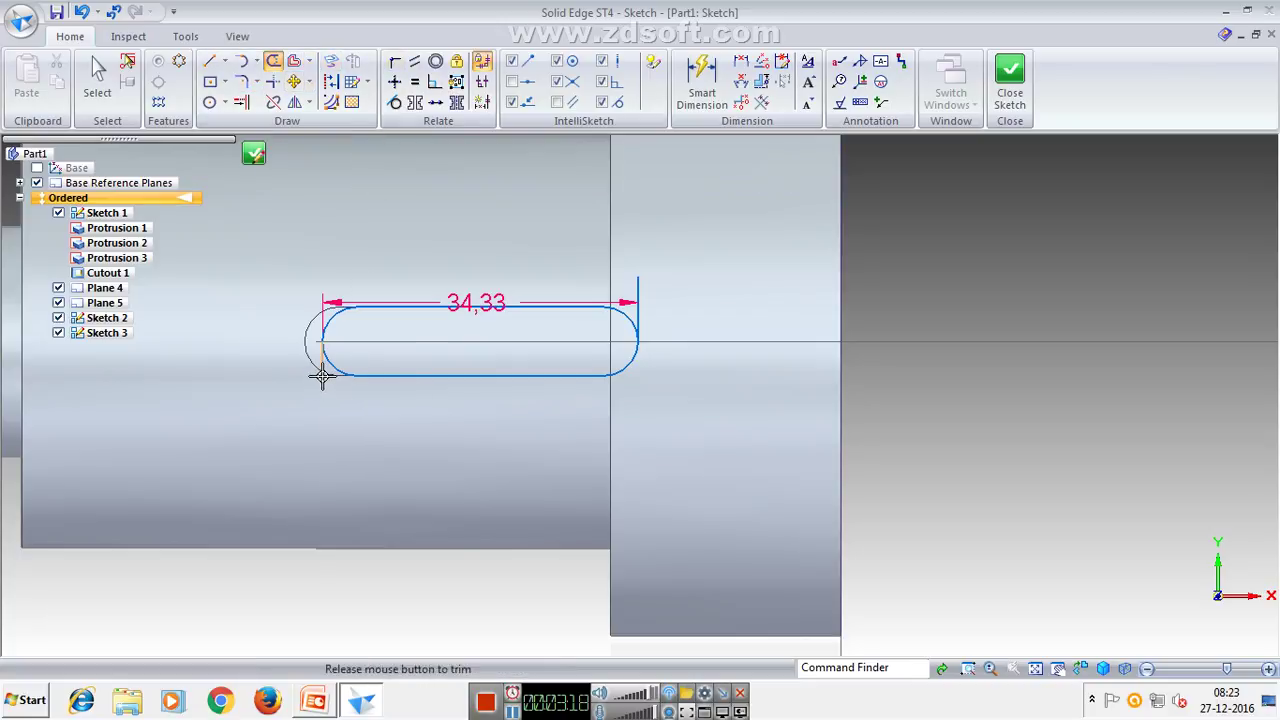
{"action": "left_click", "coordinate": [637, 290]}
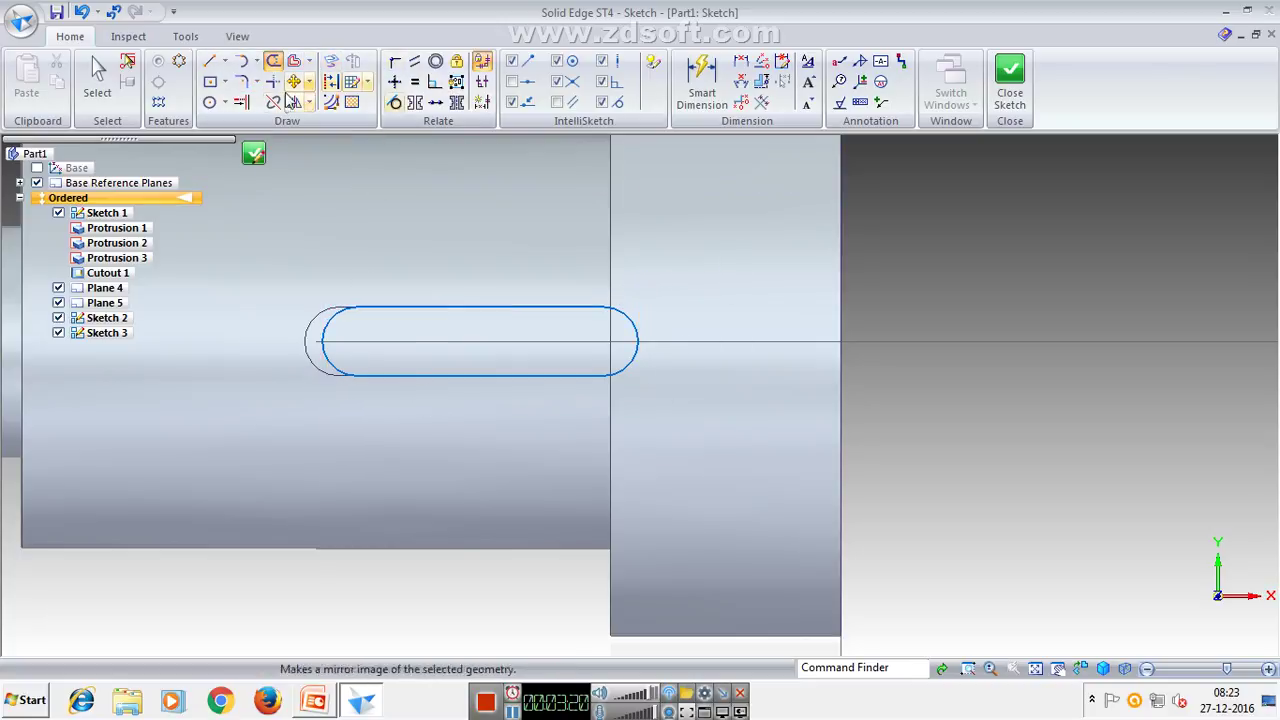
{"action": "key", "text": "ctrl+i"}
{"action": "left_click", "coordinate": [1010, 80]}
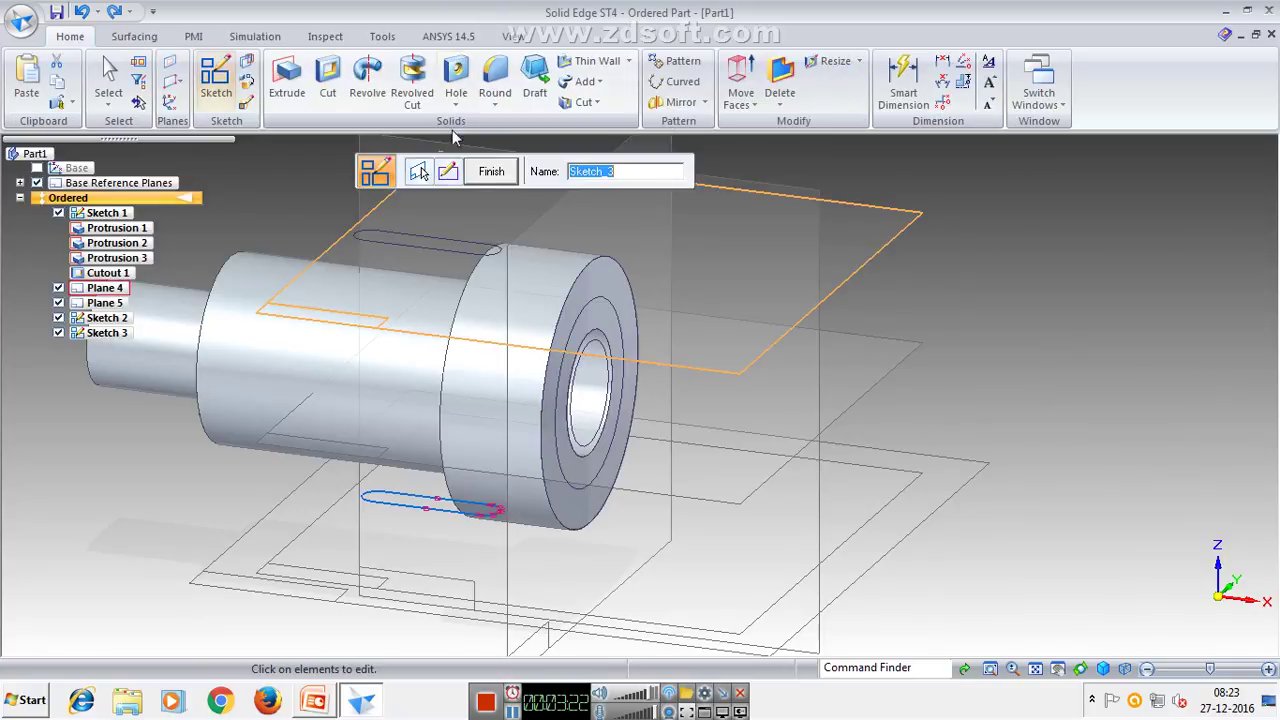
{"action": "left_click", "coordinate": [491, 171]}
{"action": "left_click", "coordinate": [489, 171]}
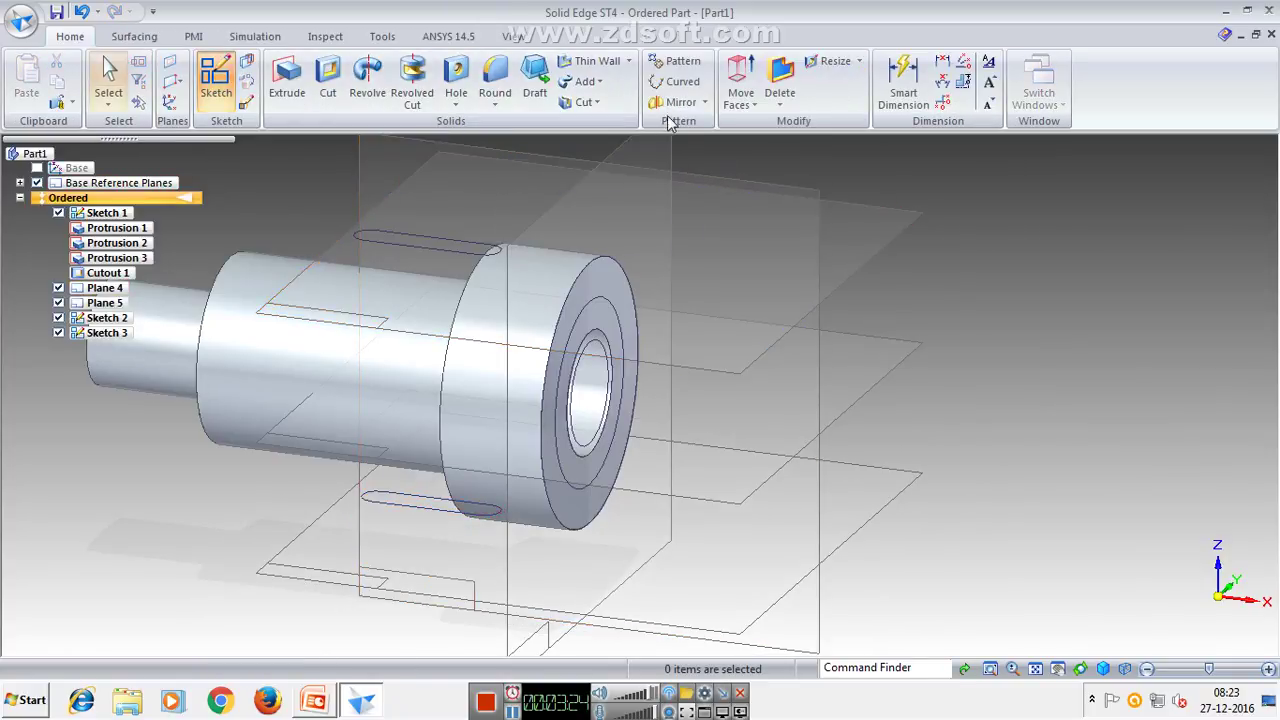
Create a lofted cutout through the stepped cylinder between the upper and lower slot profiles.
{"action": "left_click", "coordinate": [595, 102]}
{"action": "left_click", "coordinate": [600, 143]}
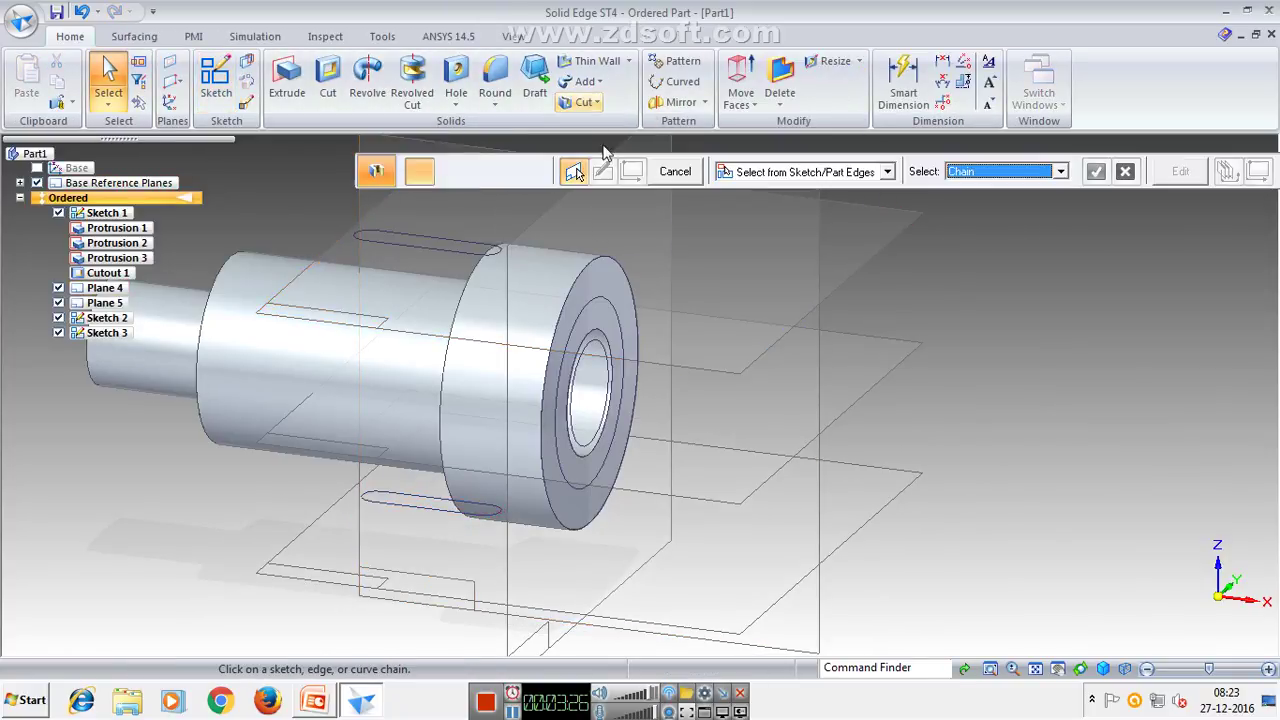
{"action": "left_click", "coordinate": [470, 249]}
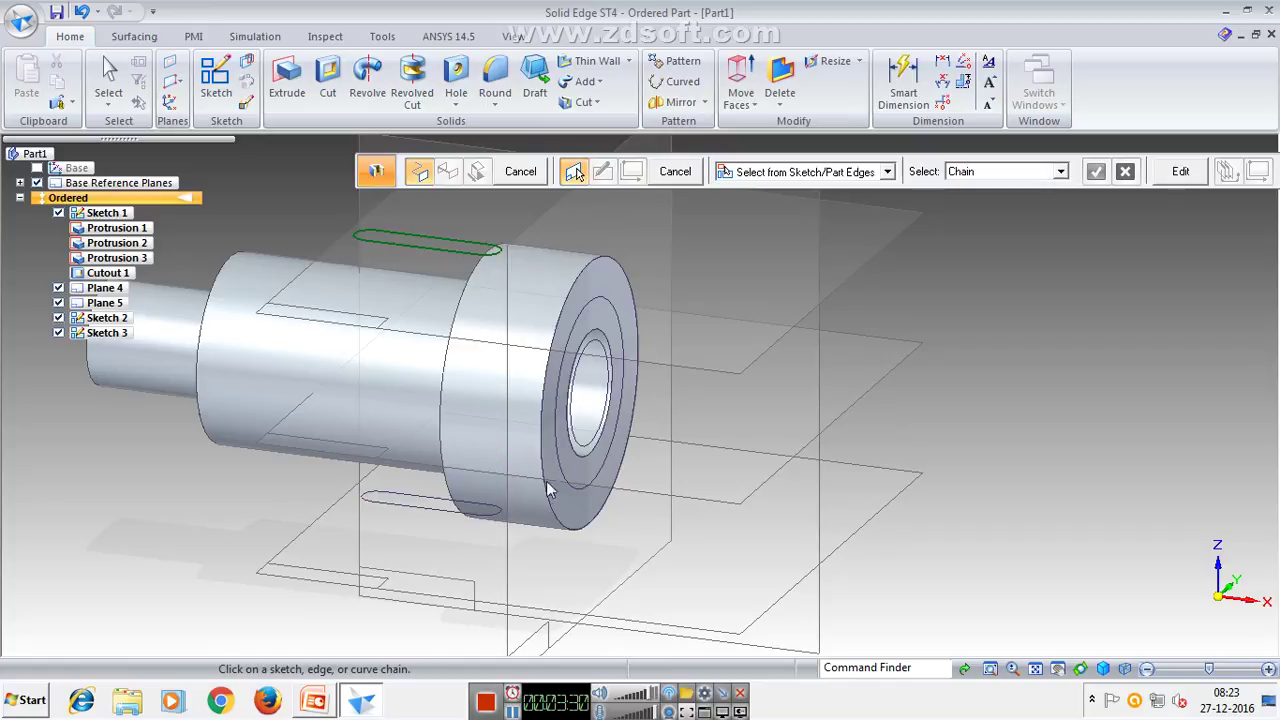
{"action": "left_click", "coordinate": [480, 520]}
{"action": "left_click", "coordinate": [519, 172]}
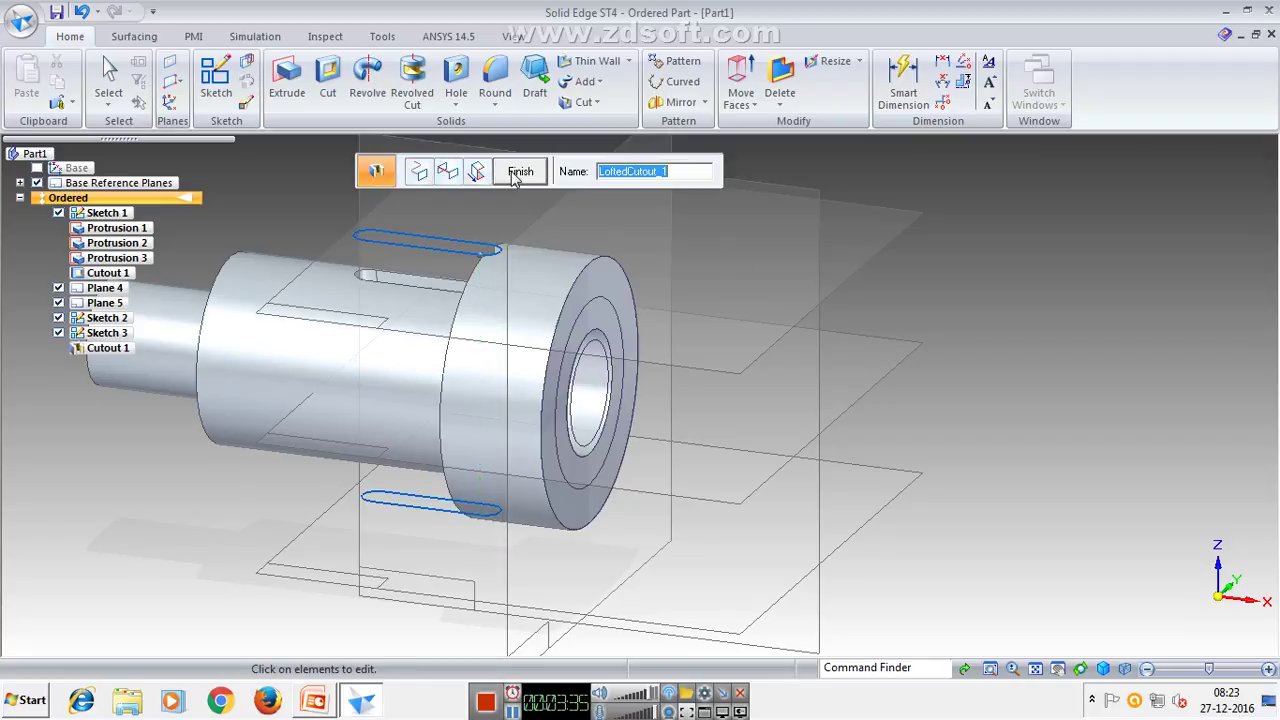
{"action": "left_click", "coordinate": [517, 174]}
{"action": "left_click", "coordinate": [519, 172]}
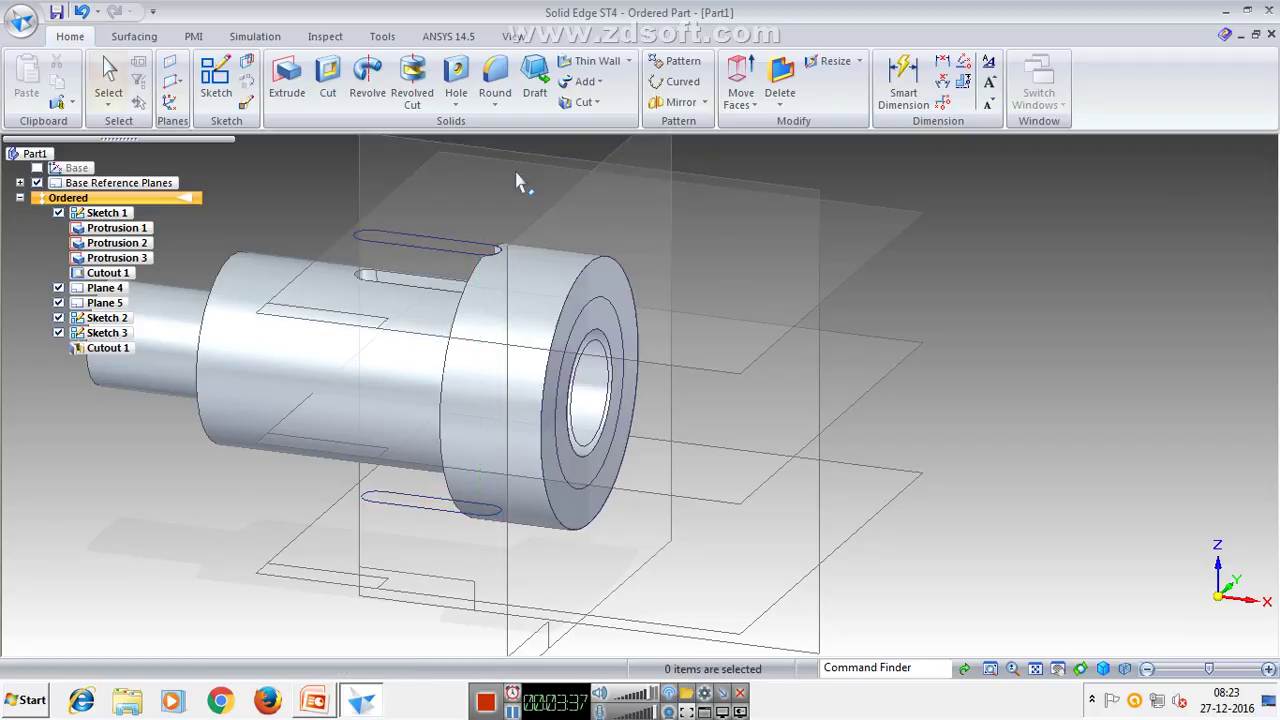
{"action": "middle_click_drag", "start_coordinate": [893, 400], "coordinate": [914, 423]}
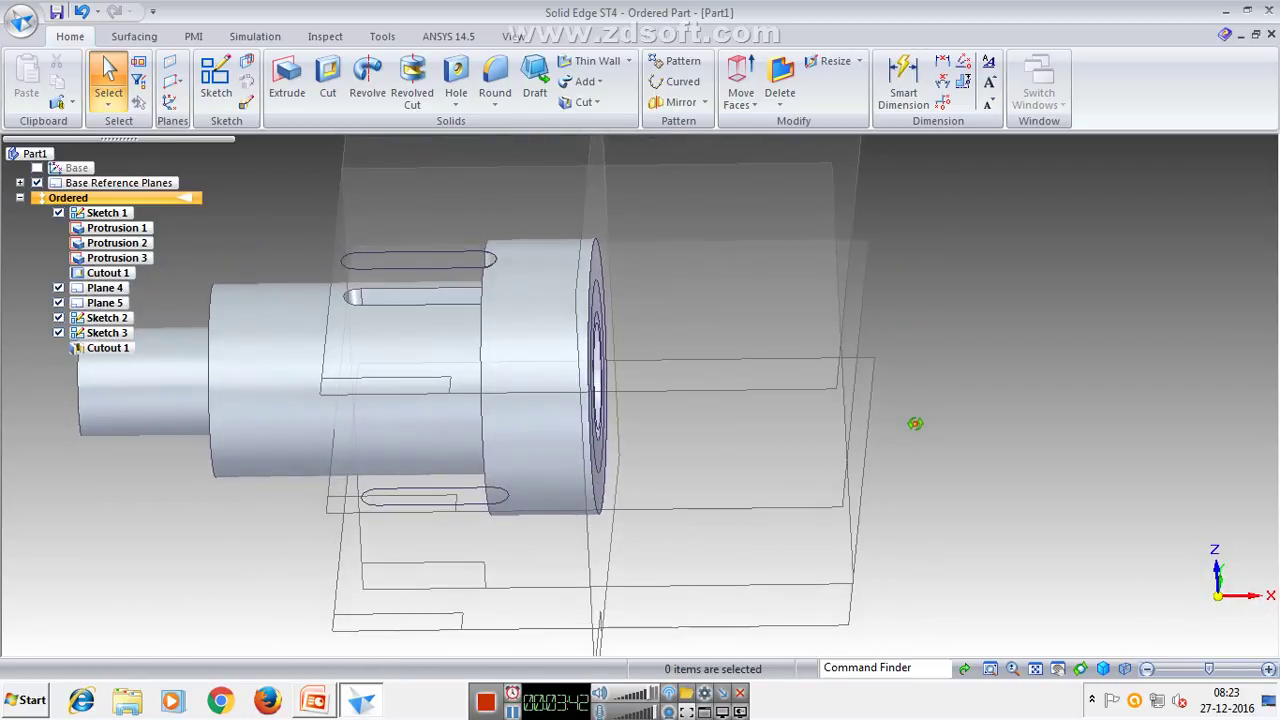
Save the part as SOCKET in the SOCKET & SPIGOT folder.
{"action": "left_click", "coordinate": [57, 12]}
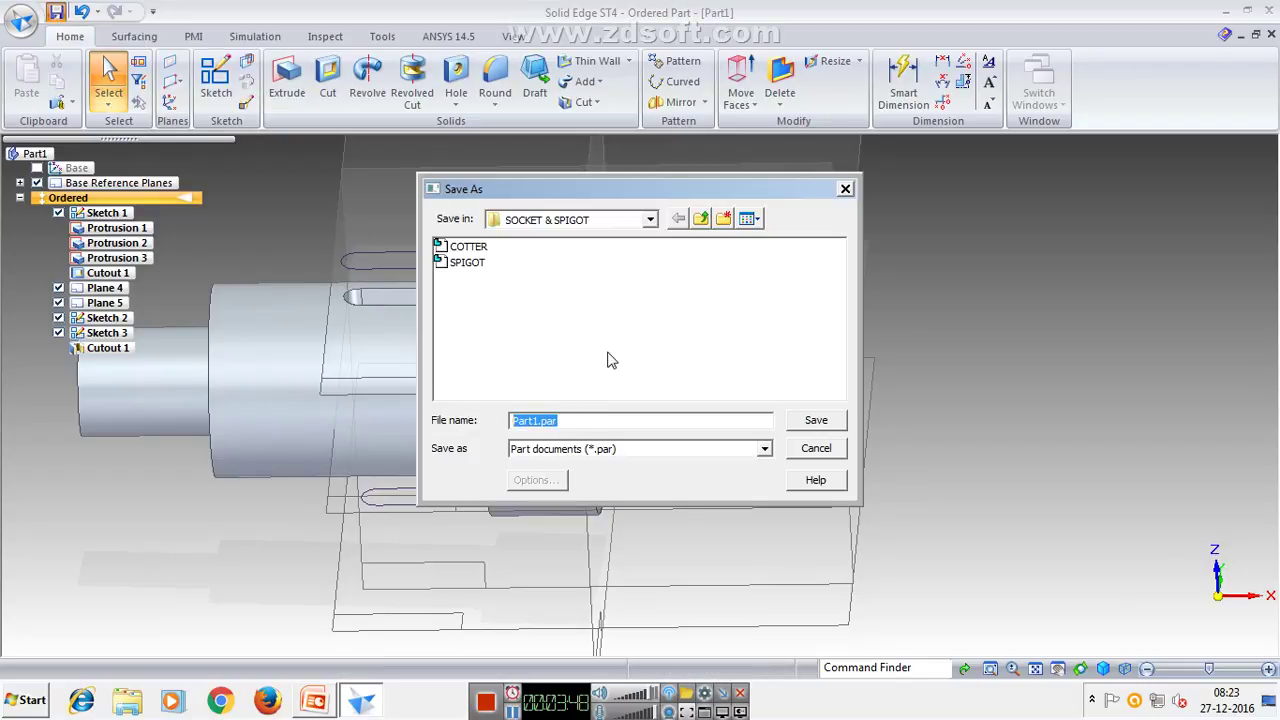
{"action": "type", "text": "SOCKET"}
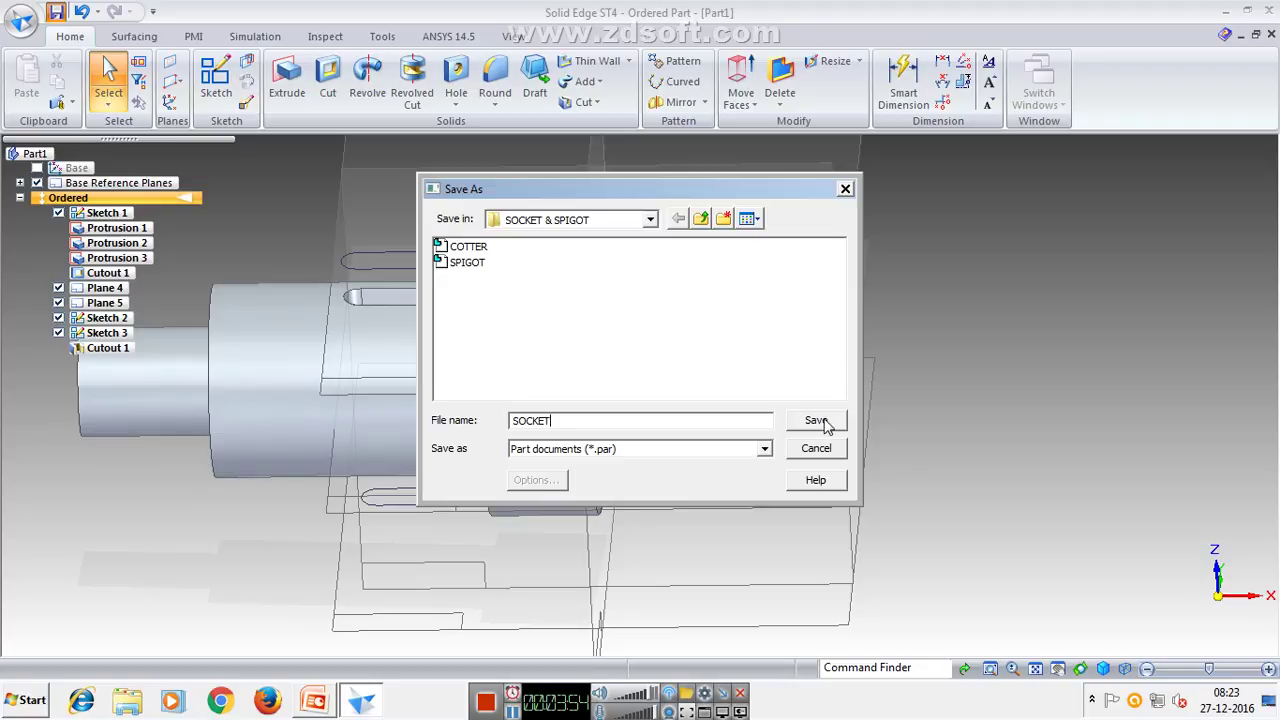
{"action": "left_click", "coordinate": [816, 420]}
Enter FE-410W as the part's material in the Material Table and apply it to the model.
{"action": "right_click", "coordinate": [56, 156]}
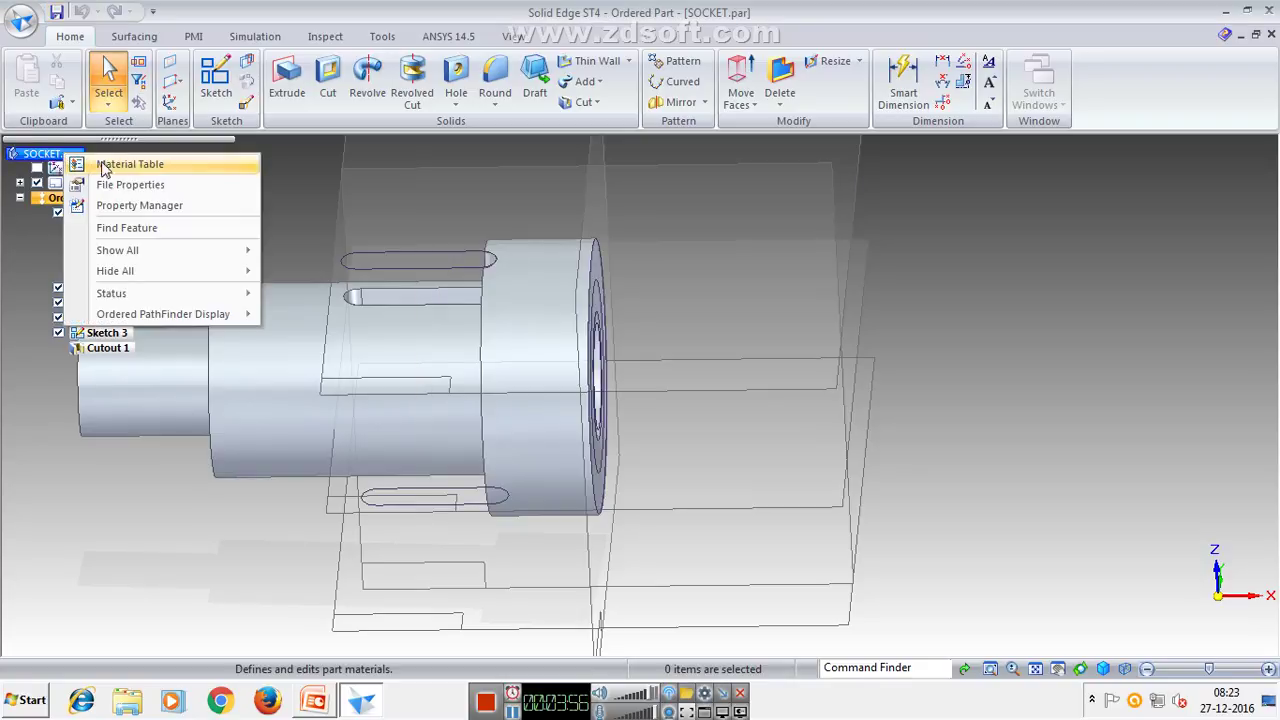
{"action": "left_click", "coordinate": [124, 170]}
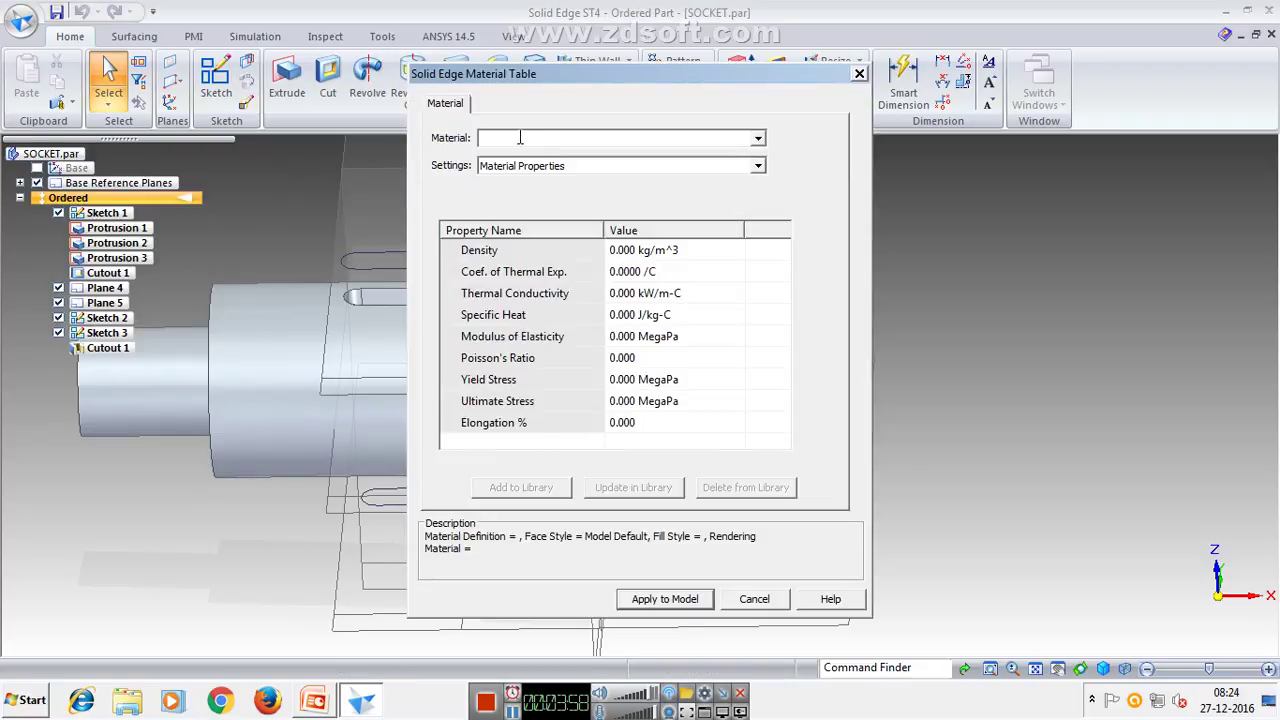
{"action": "type", "text": "FE-"}
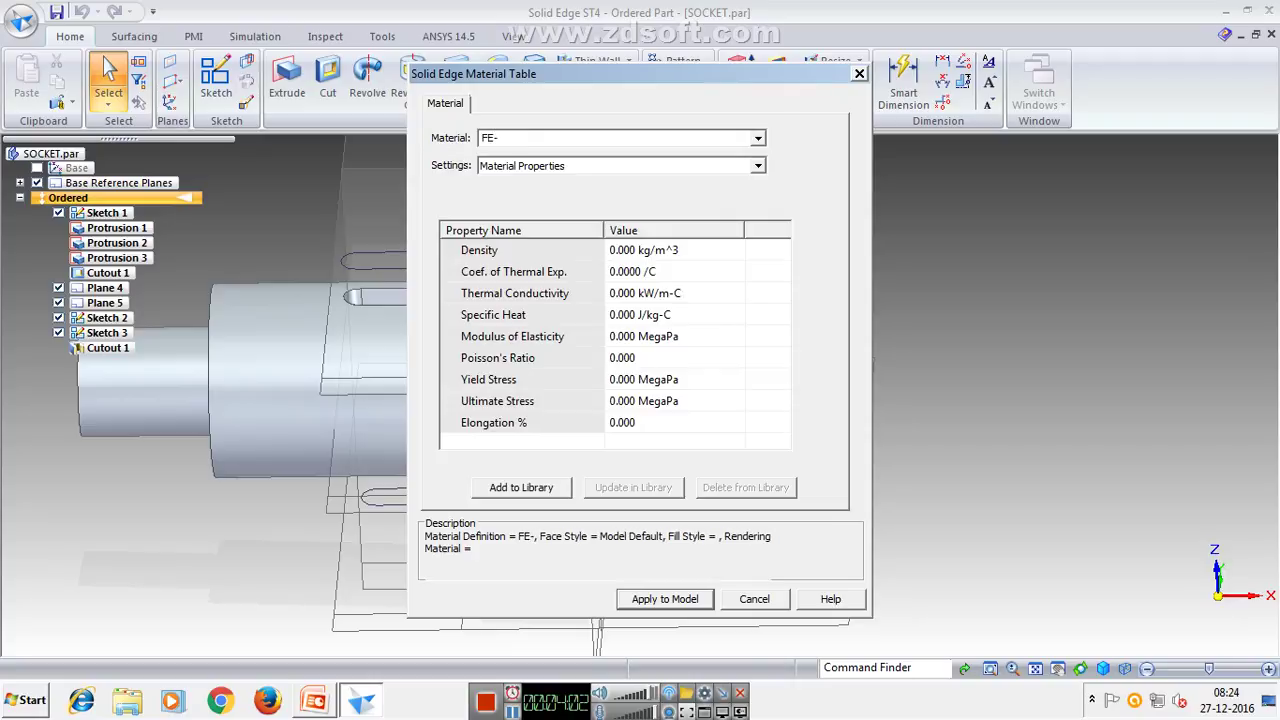
{"action": "type", "text": "410W"}
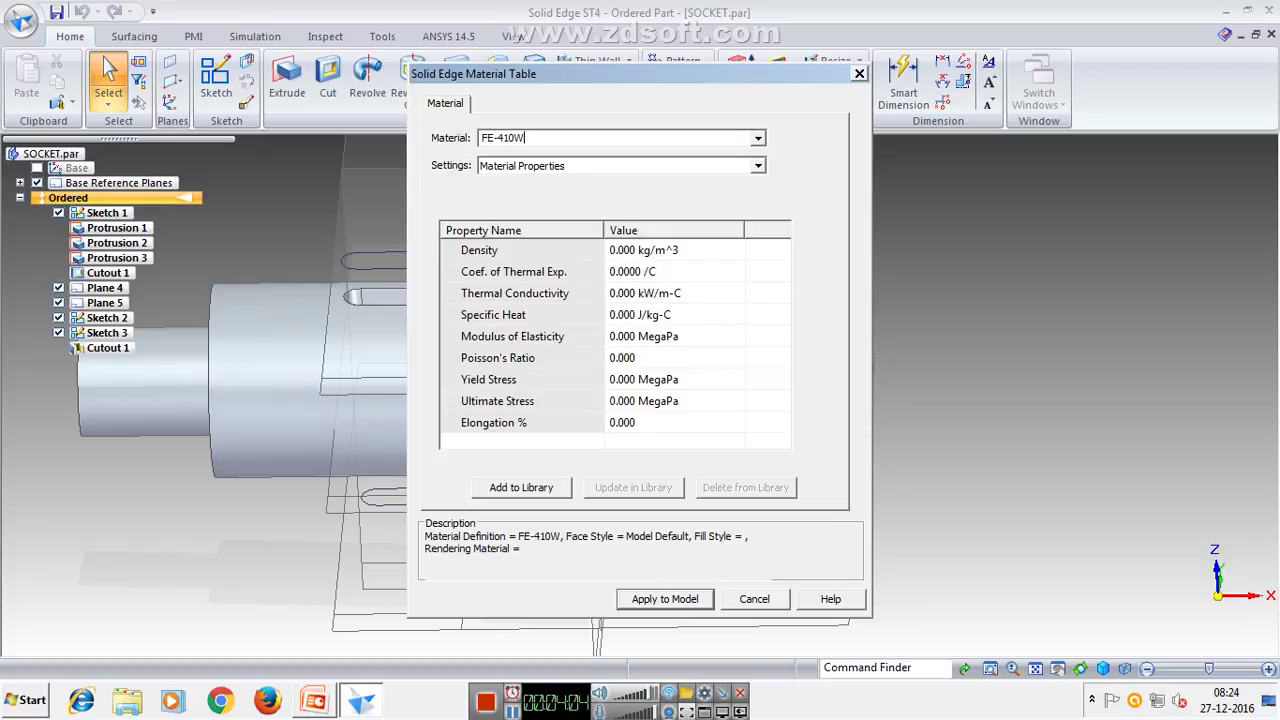
{"action": "key", "text": "Return"}
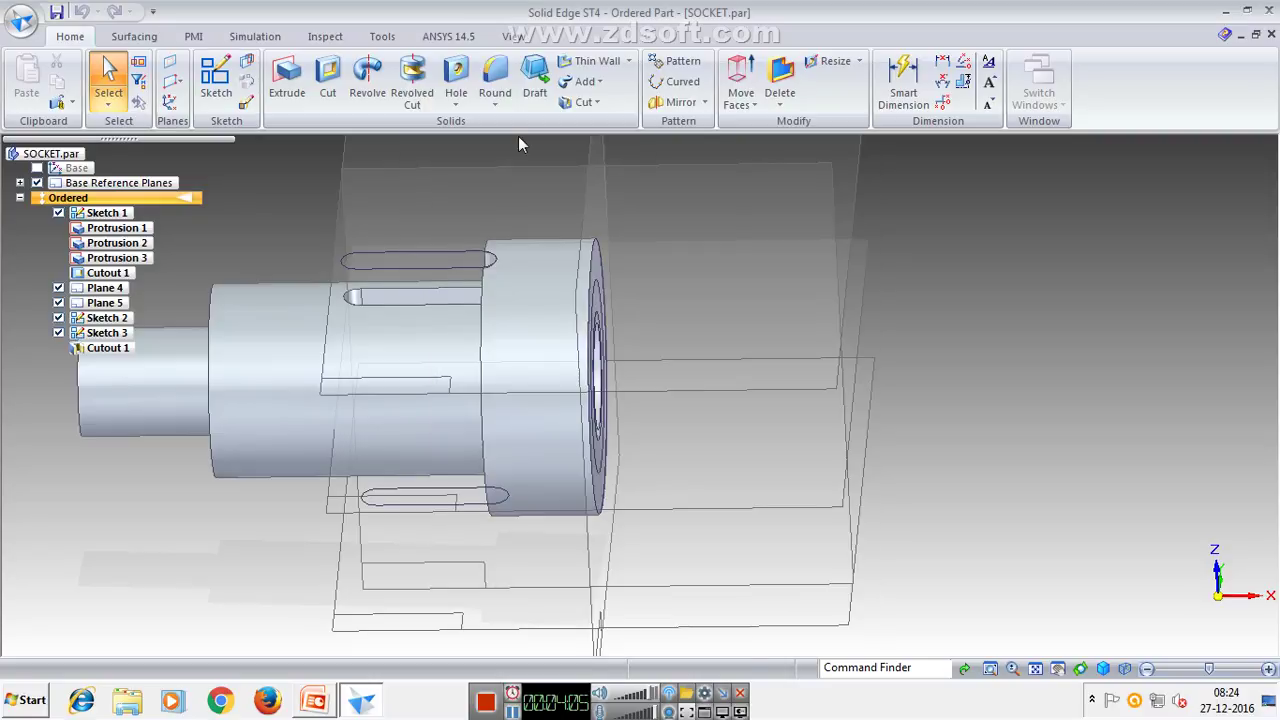
Set the title in the part's file properties to SOCKET.
{"action": "right_click", "coordinate": [66, 158]}
{"action": "left_click", "coordinate": [114, 186]}
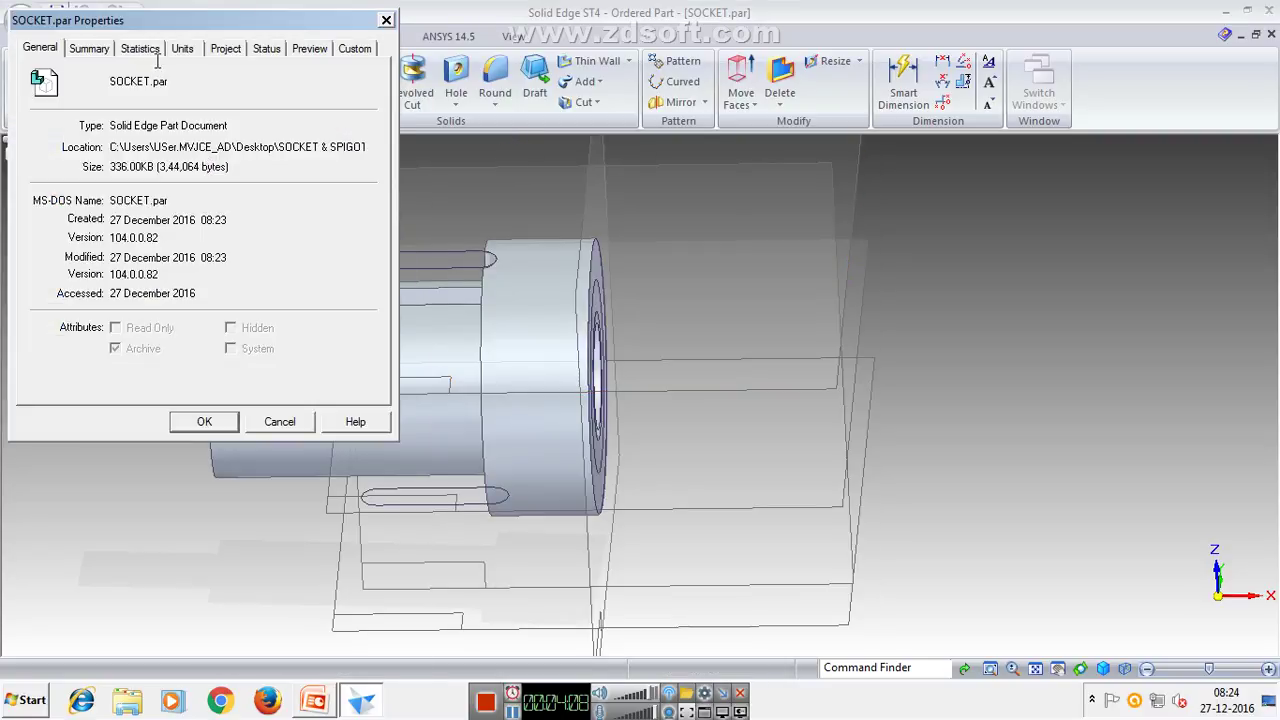
{"action": "left_click_drag", "start_coordinate": [149, 82], "coordinate": [126, 84]}
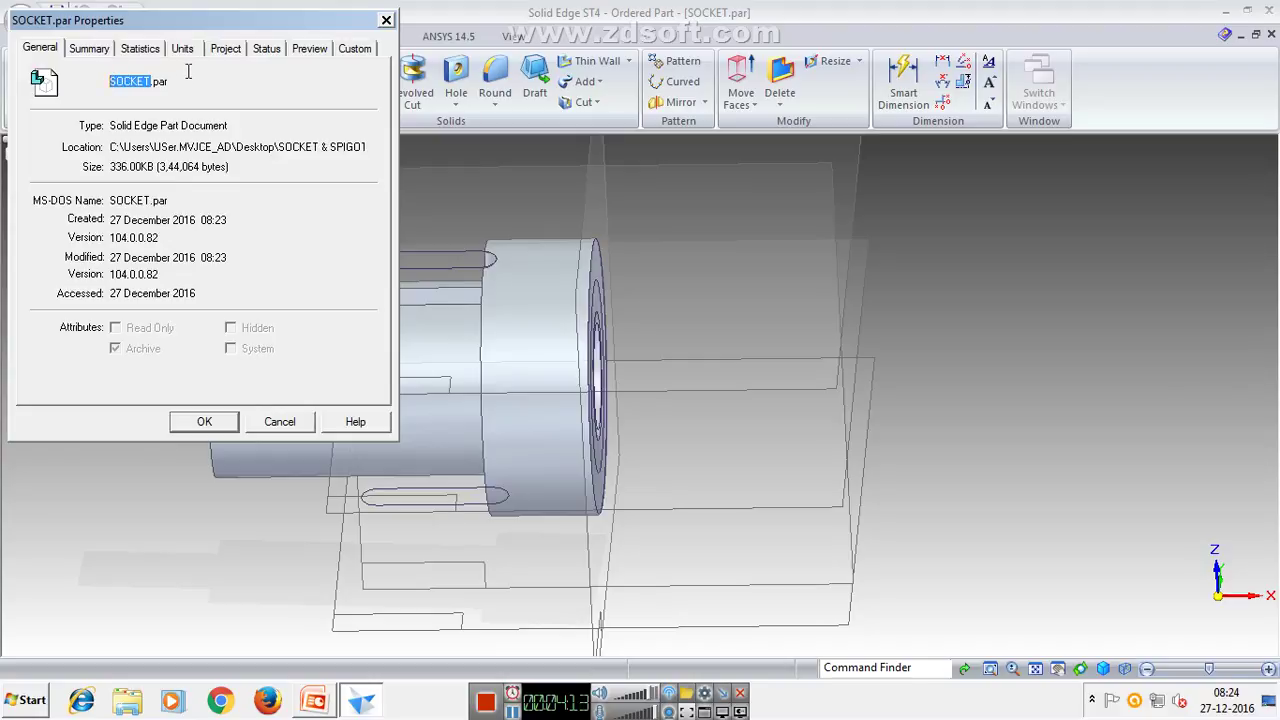
{"action": "left_click", "coordinate": [88, 50]}
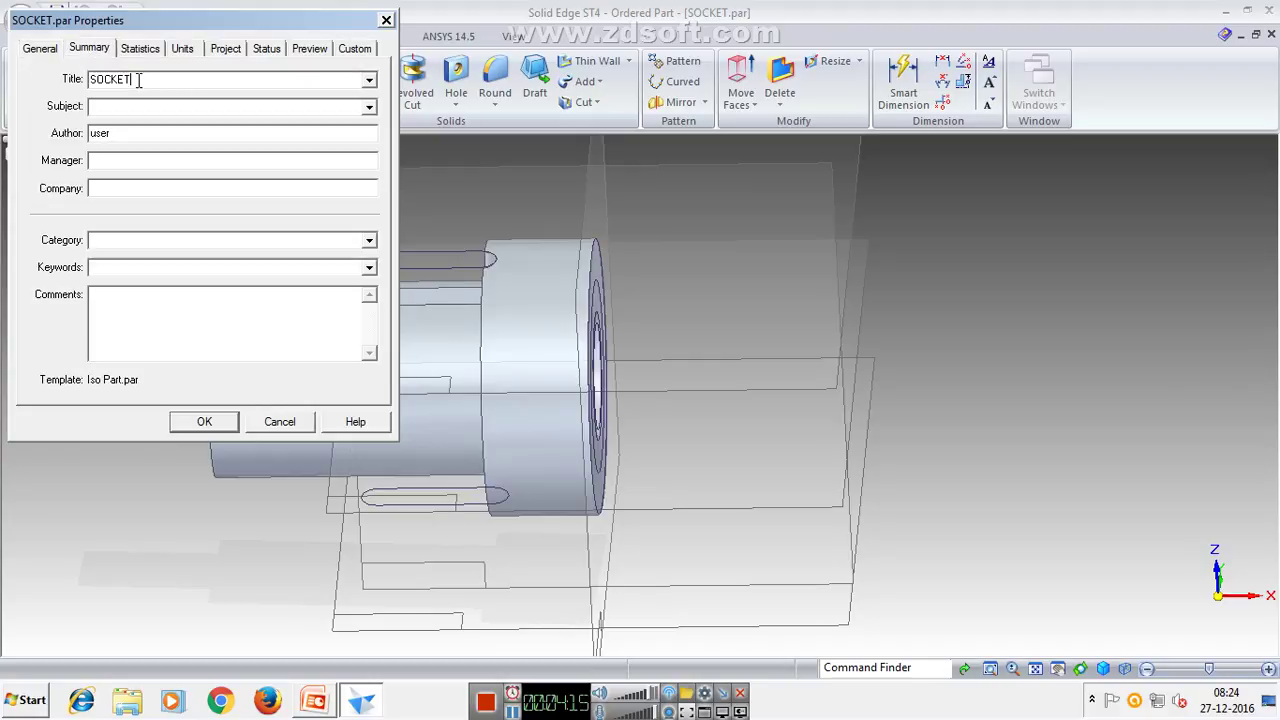
{"action": "left_click", "coordinate": [204, 421]}
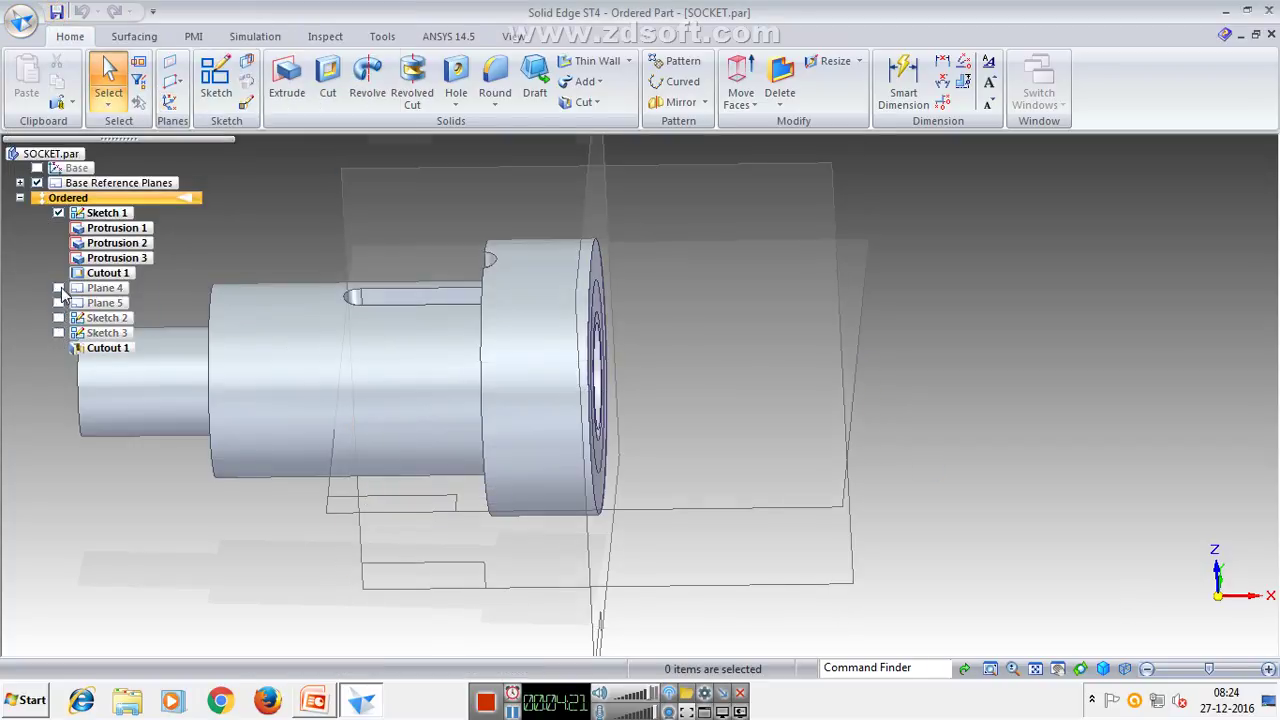
Hide Sketches 1 to 3 and Planes 4 and 5, and show the whole part in a preset pictorial view.
{"action": "left_click", "coordinate": [58, 212]}
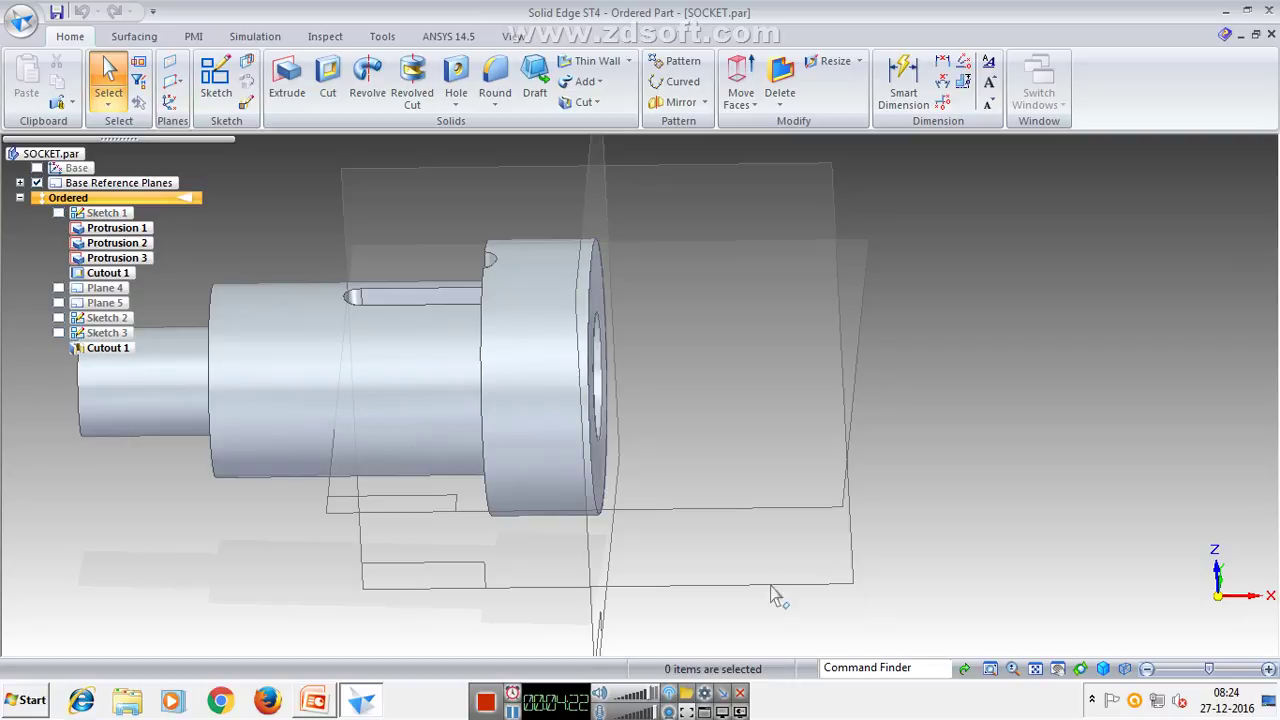
{"action": "left_click", "coordinate": [1125, 668]}
{"action": "left_click", "coordinate": [1129, 597]}
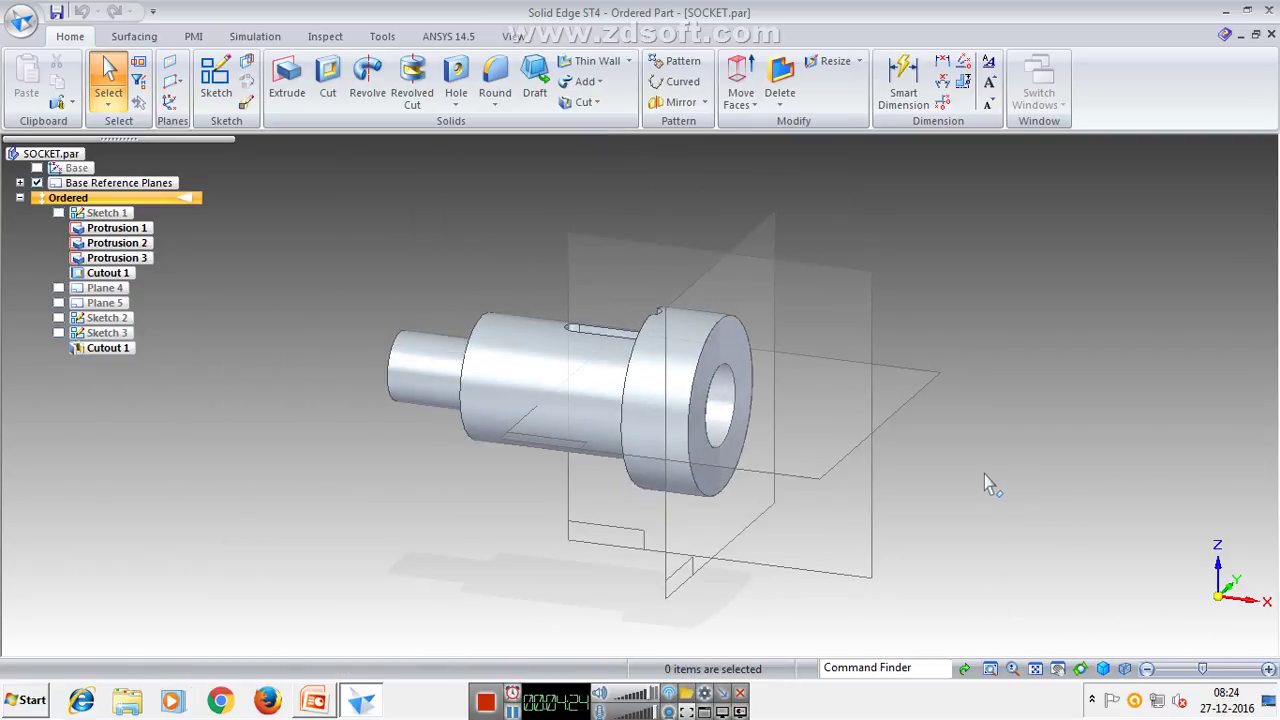